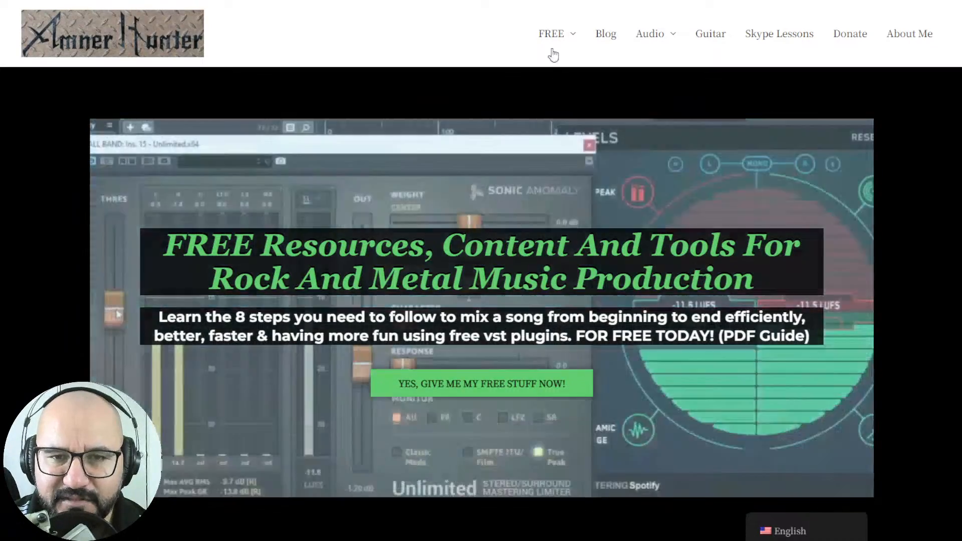
mouse_move(551, 48)
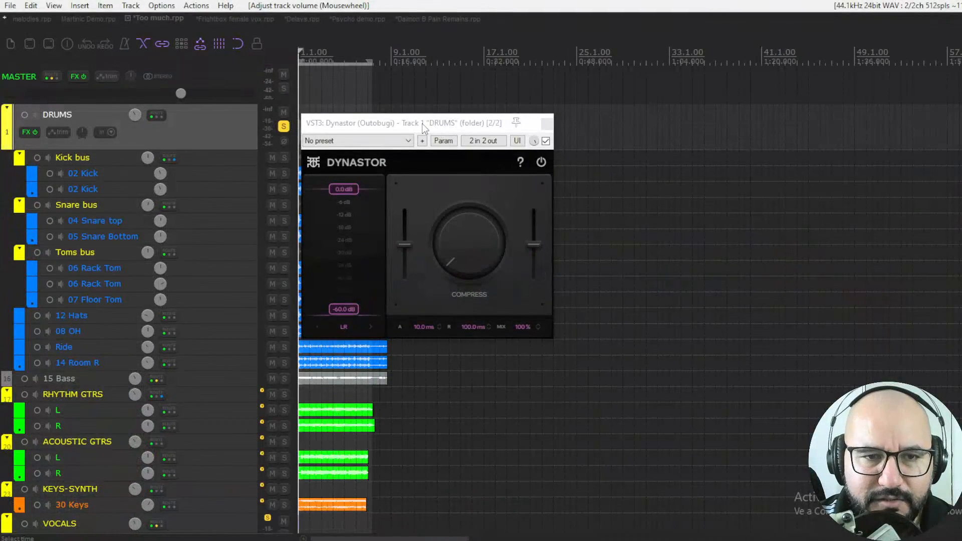
left_click(422, 123)
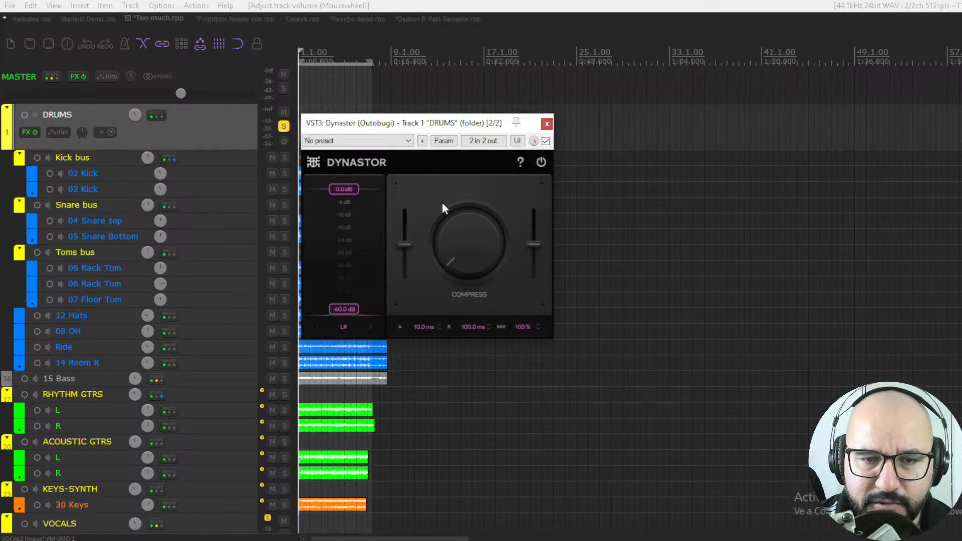
mouse_move(443, 249)
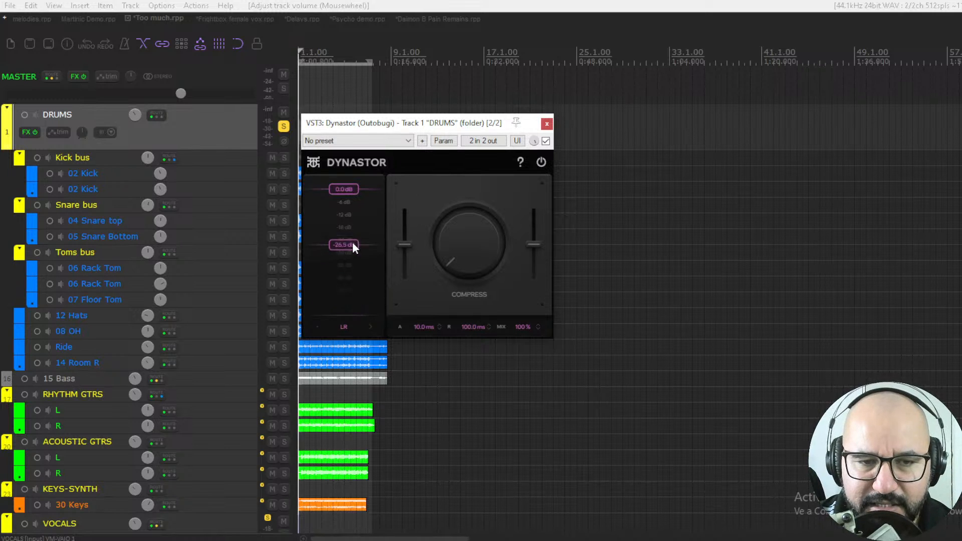
Step: Try out the DRUMS compressor's lower and upper thresholds, then return them to -60.0 dB and 0.0 dB
left_click_drag(352, 271, 354, 316)
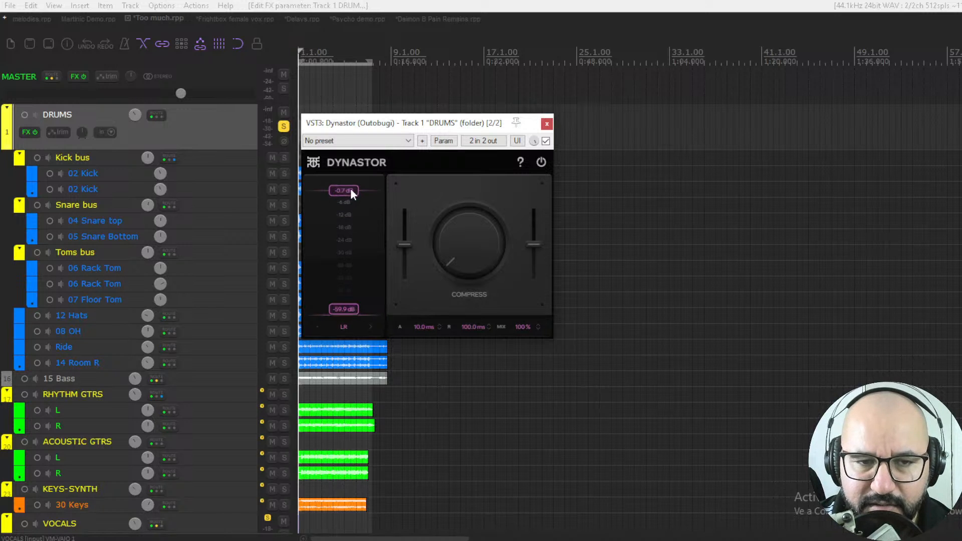
mouse_move(350, 193)
left_mouse_down()
mouse_move(346, 245)
mouse_move(350, 190)
left_mouse_up()
mouse_move(348, 311)
left_mouse_down()
mouse_move(350, 248)
mouse_move(350, 309)
left_mouse_up()
mouse_move(458, 247)
left_mouse_down()
mouse_move(457, 235)
mouse_move(458, 248)
left_mouse_up()
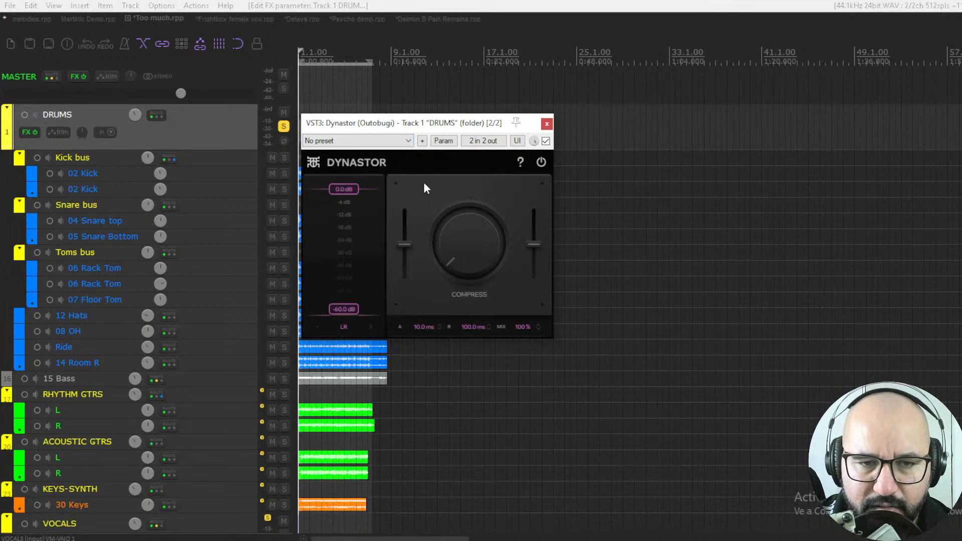
Step: Play the soloed drums to hear them uncompressed, then stop playback
key("space")
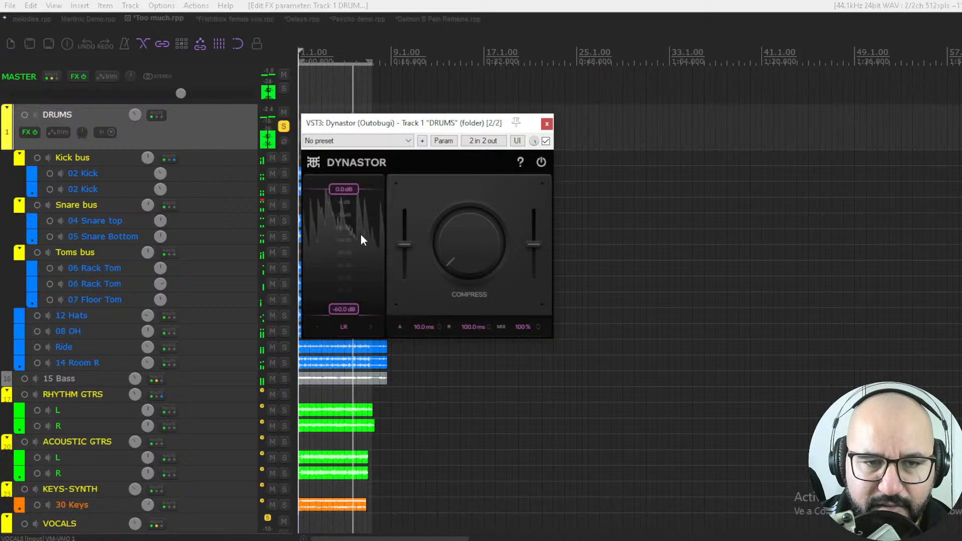
mouse_move(476, 251)
key("space")
Step: Set the drum compressor to 100% compression, 37.7 ms attack and 10.0 ms release, and start playback
left_click_drag(476, 250, 476, 205)
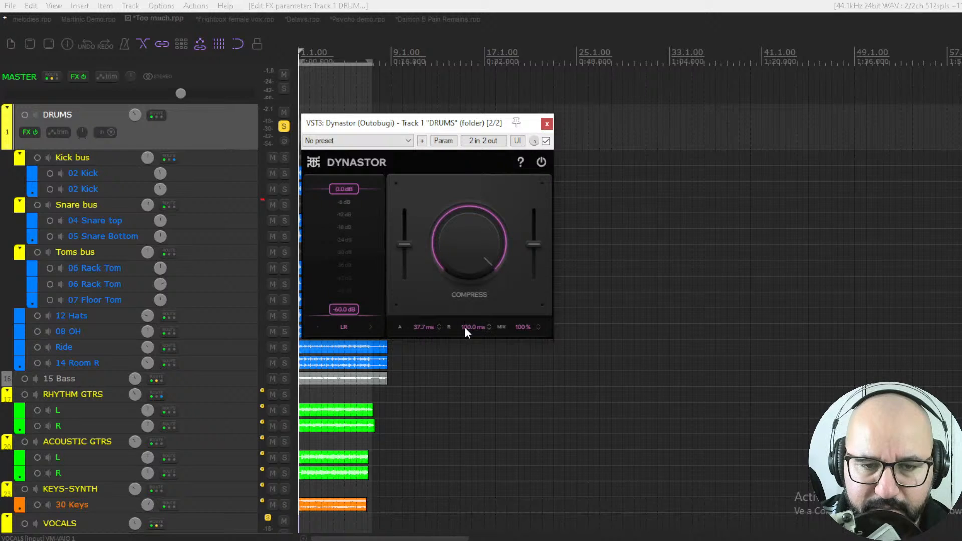
left_click_drag(470, 326, 470, 350)
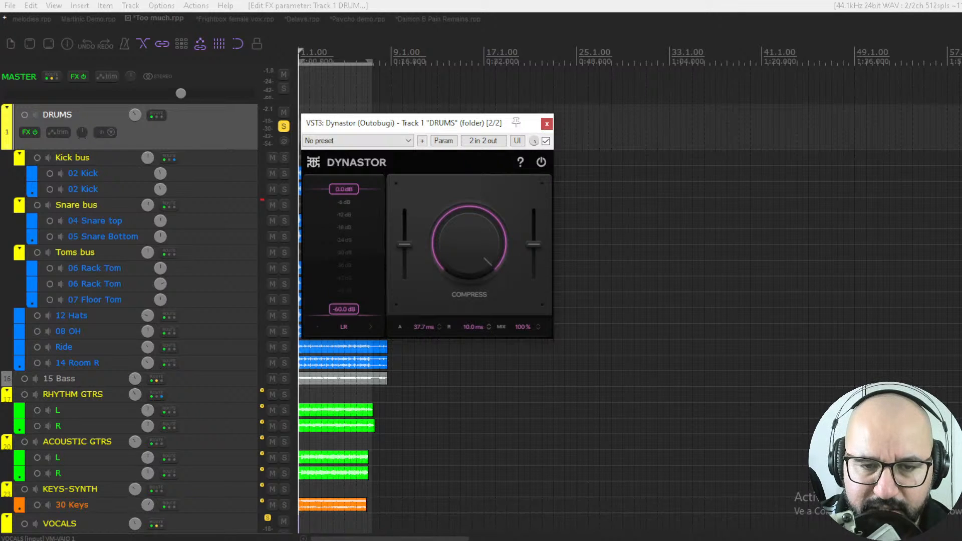
key("space")
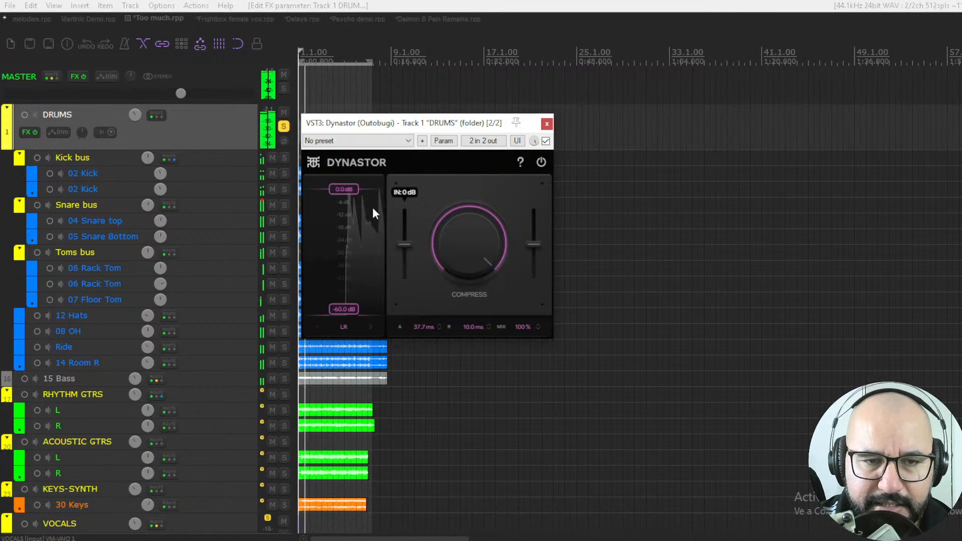
Step: Set the upper threshold to -11.0 dB, raise the output gain slightly, and compare the drums with the compressor bypassed
left_click_drag(352, 193, 350, 224)
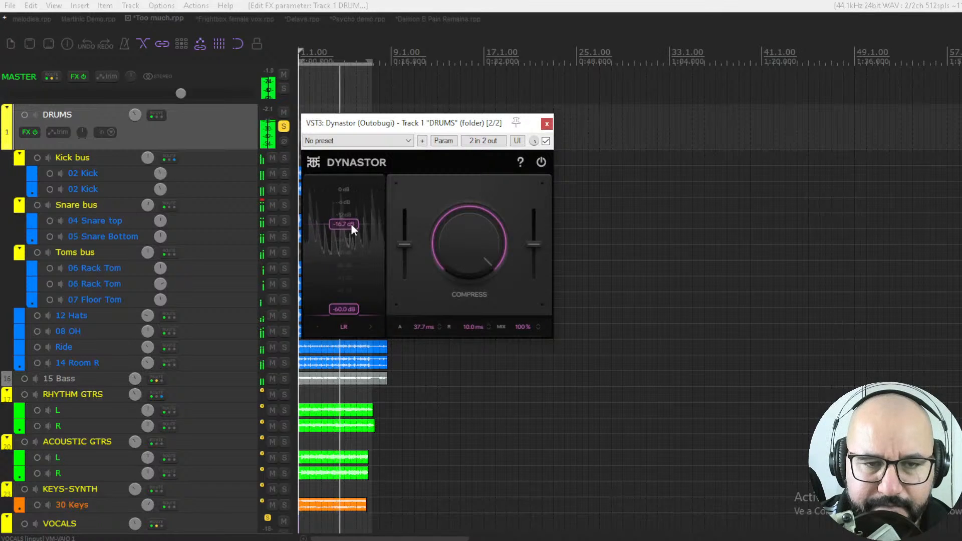
left_click_drag(534, 242, 534, 238)
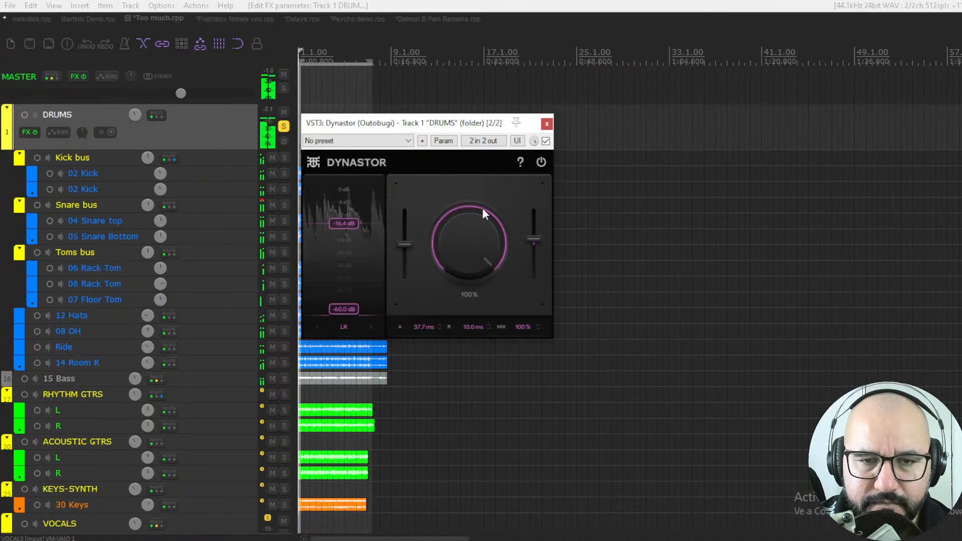
left_click_drag(338, 221, 340, 212)
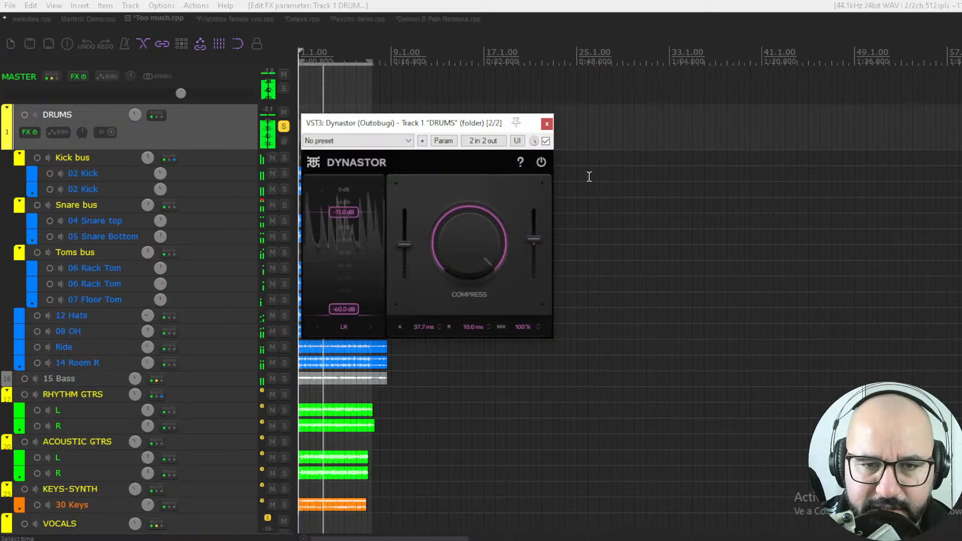
left_click(546, 142)
left_click(545, 141)
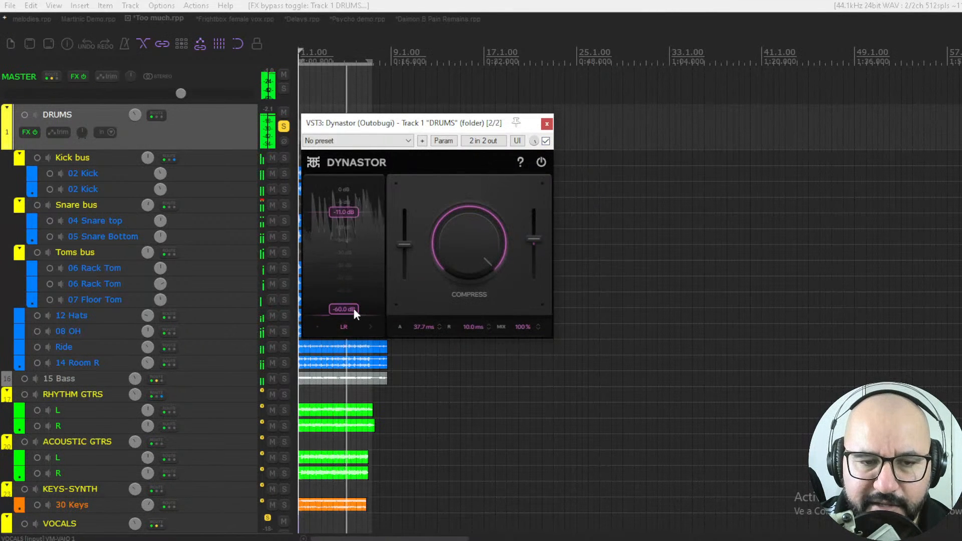
Step: While replaying the drums, set the lower threshold to -29.6 dB, the upper threshold to -12.4 dB and the attack to 77.3 ms
mouse_move(353, 309)
left_mouse_down()
mouse_move(356, 235)
mouse_move(353, 250)
left_mouse_up()
mouse_move(434, 247)
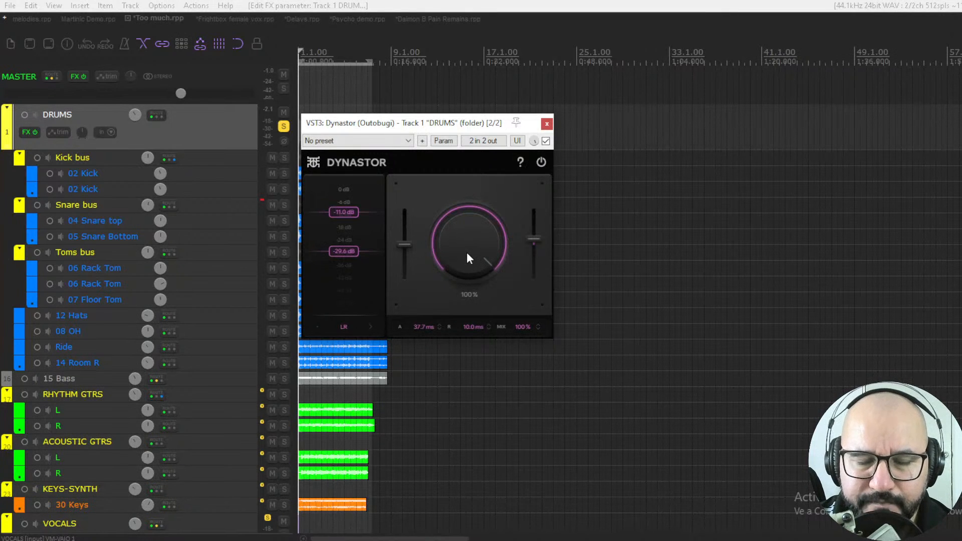
key("space")
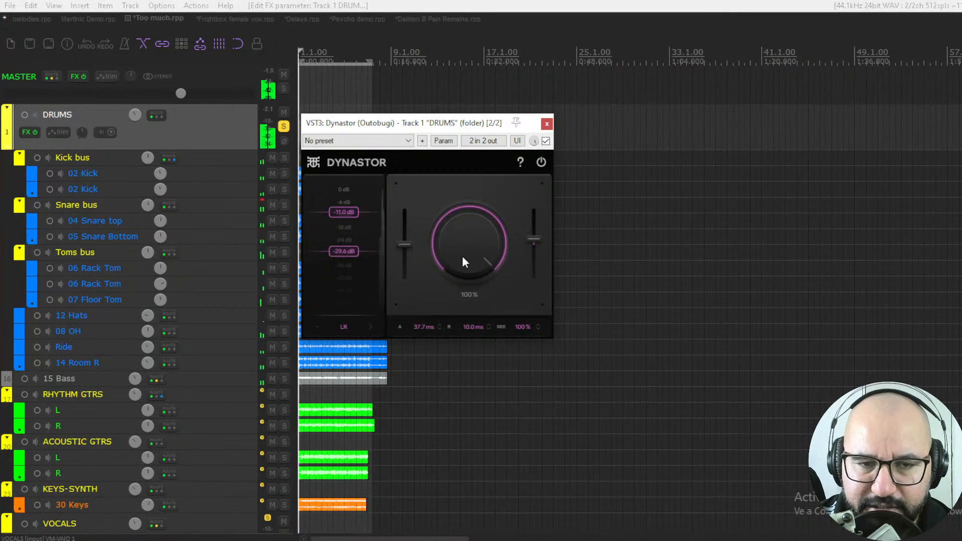
mouse_move(342, 214)
left_mouse_down()
mouse_move(343, 201)
mouse_move(344, 231)
mouse_move(343, 215)
left_mouse_up()
left_click_drag(423, 327, 423, 309)
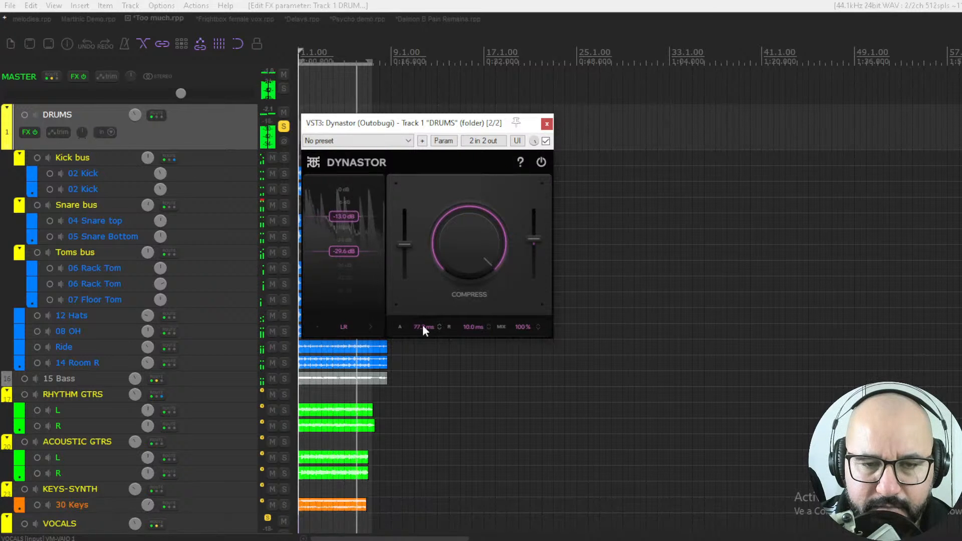
left_click_drag(344, 217, 344, 215)
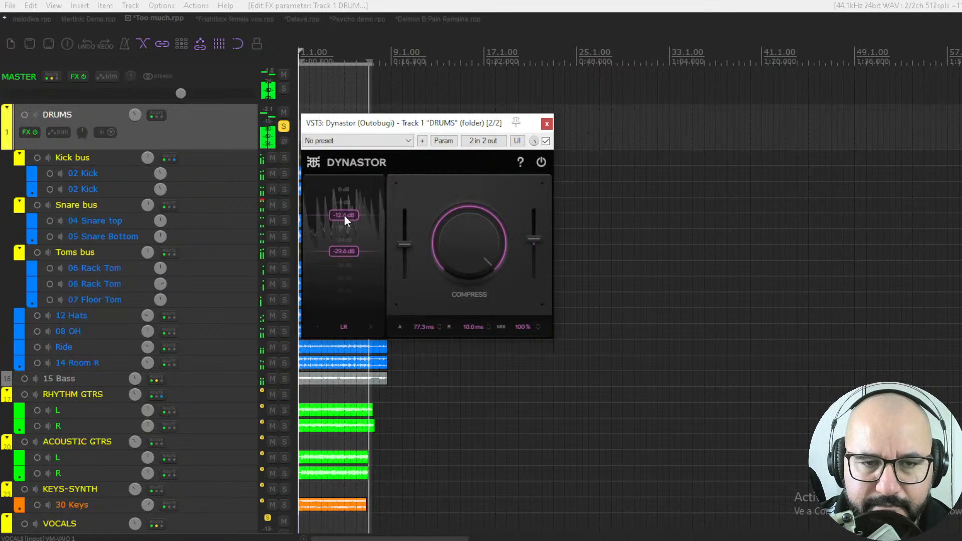
Step: Set the output to 3 dB and the lower threshold to -31.6 dB, comparing the drums with the compressor bypassed and active
left_click(545, 141)
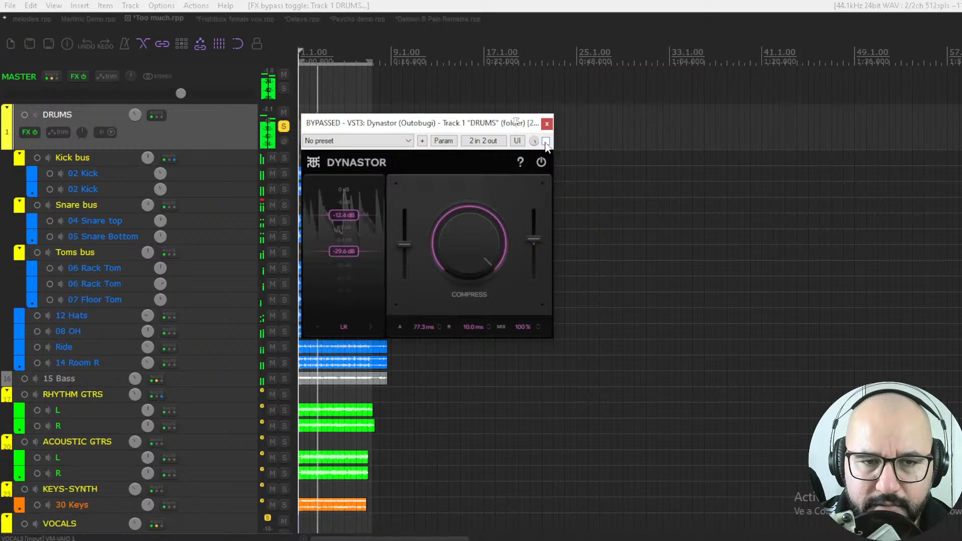
left_click(545, 141)
mouse_move(535, 221)
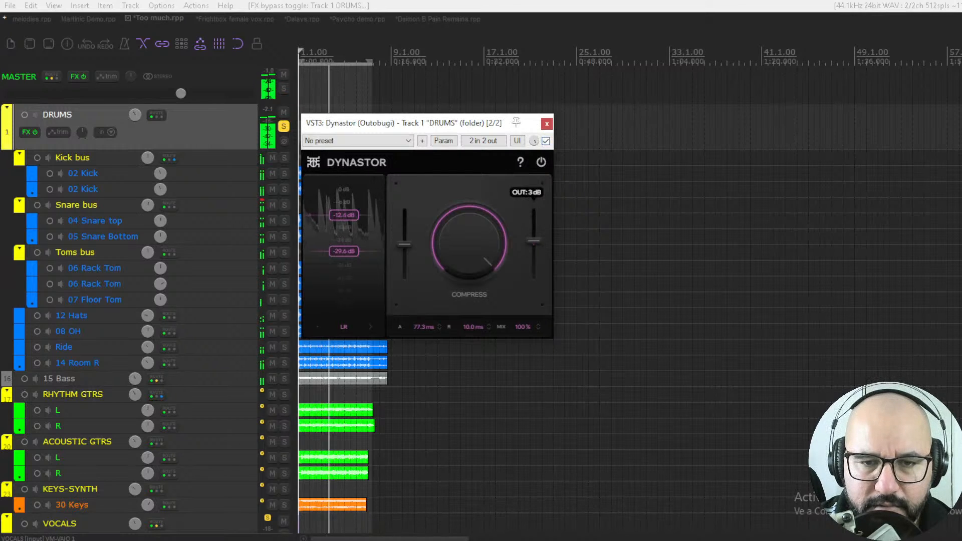
left_click_drag(356, 251, 356, 255)
left_click(545, 141)
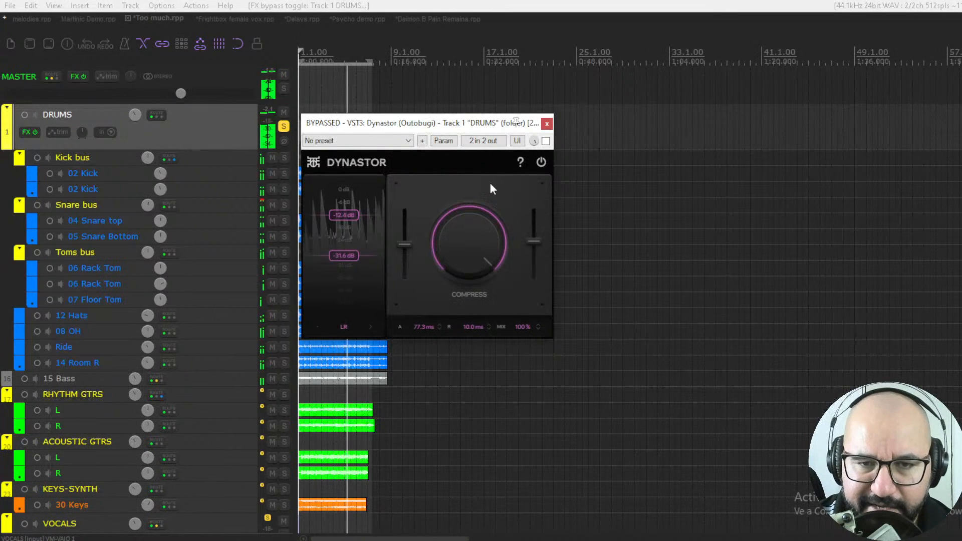
left_click(546, 140)
Step: Set the drum compressor's lower threshold to -22.6 dB, upper threshold to -11.8 dB and compression to 56%
mouse_move(356, 255)
left_mouse_down()
mouse_move(356, 225)
mouse_move(354, 243)
left_mouse_up()
left_click_drag(462, 237, 462, 260)
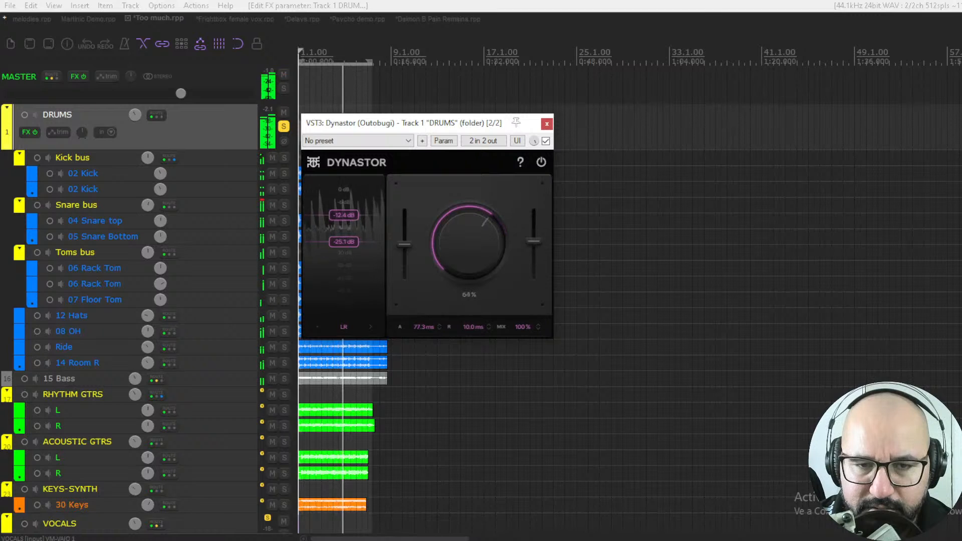
left_click_drag(353, 242, 341, 213)
mouse_move(467, 240)
left_mouse_down()
mouse_move(467, 250)
mouse_move(467, 237)
left_mouse_up()
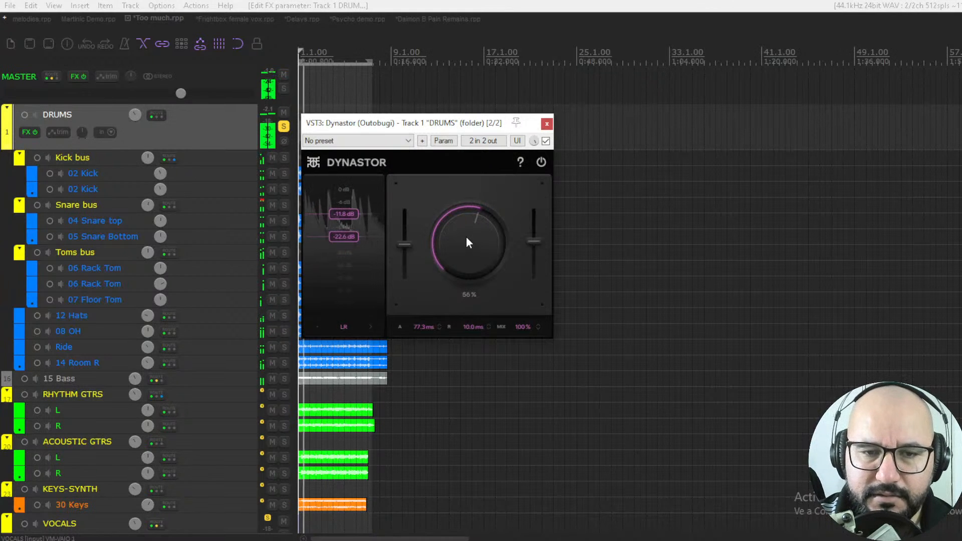
Step: Lower the drum compressor's output gain to its middle position, comparing the drums with the effect bypassed and active
left_click(546, 141)
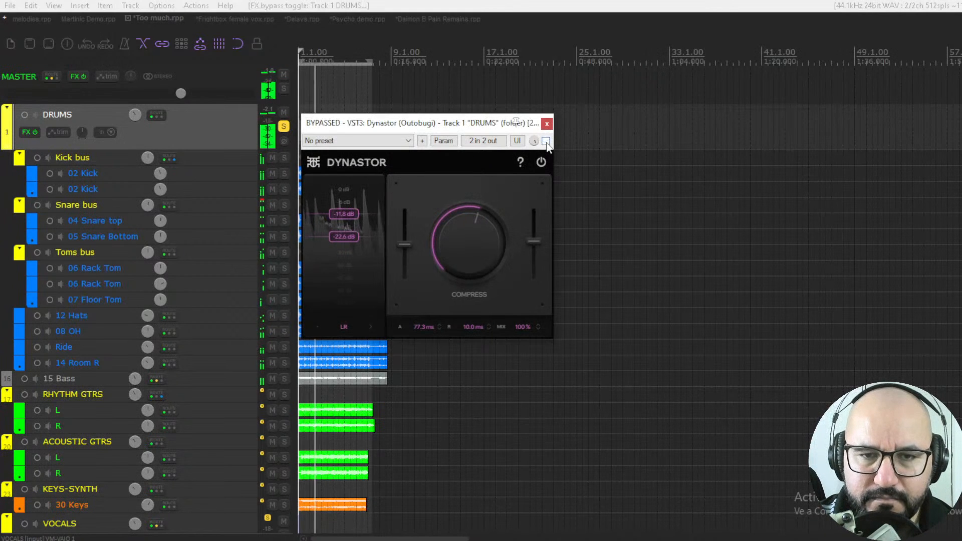
left_click(545, 141)
left_click_drag(529, 241, 533, 246)
left_click(545, 141)
left_click(545, 142)
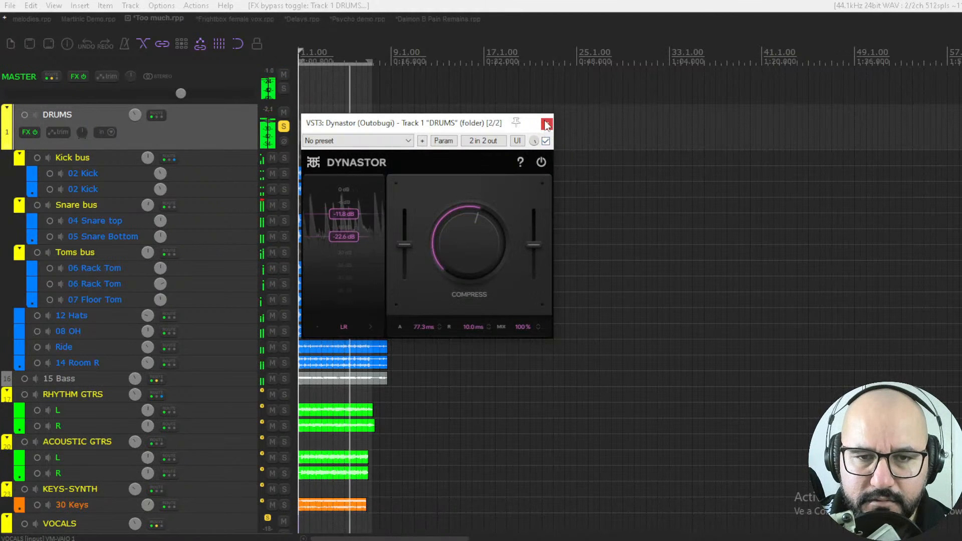
Step: Close the drum compressor and switch the solo from the DRUMS folder to the VOCALS folder
left_click(546, 123)
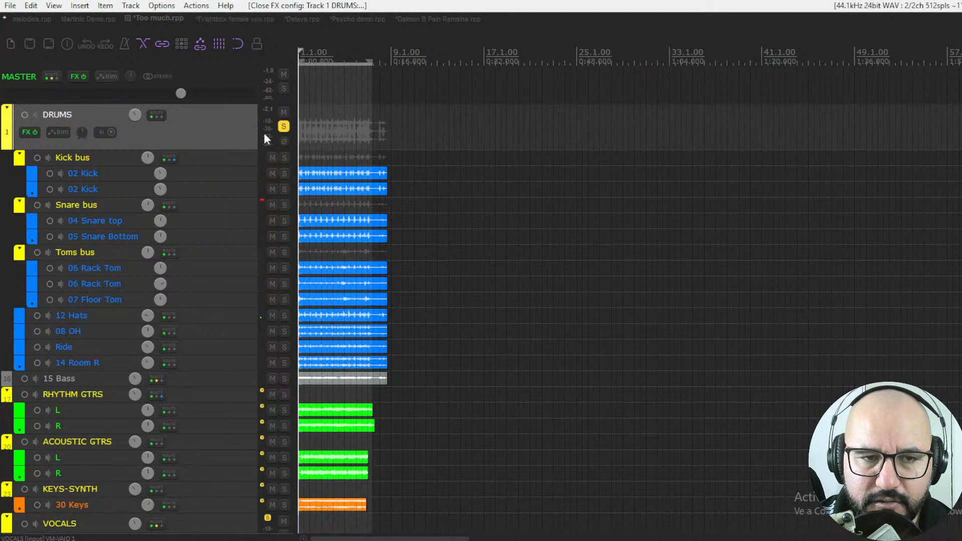
left_click(284, 127)
scroll(202, 376, "down", 5)
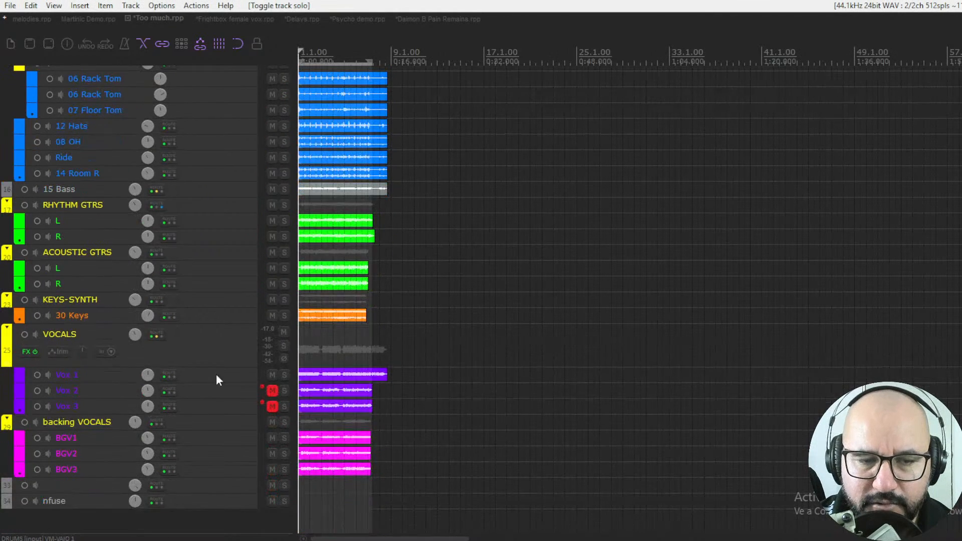
left_click(284, 346)
Step: Open Dynastor on the VOCALS folder, start playback, set compression to 100% and take the plug-in out of bypass
left_click(27, 353)
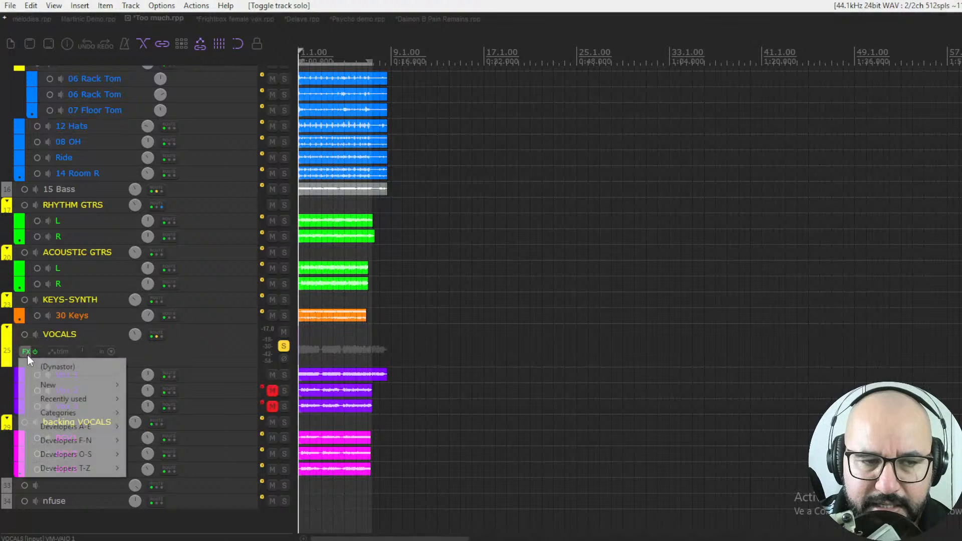
left_click(41, 363)
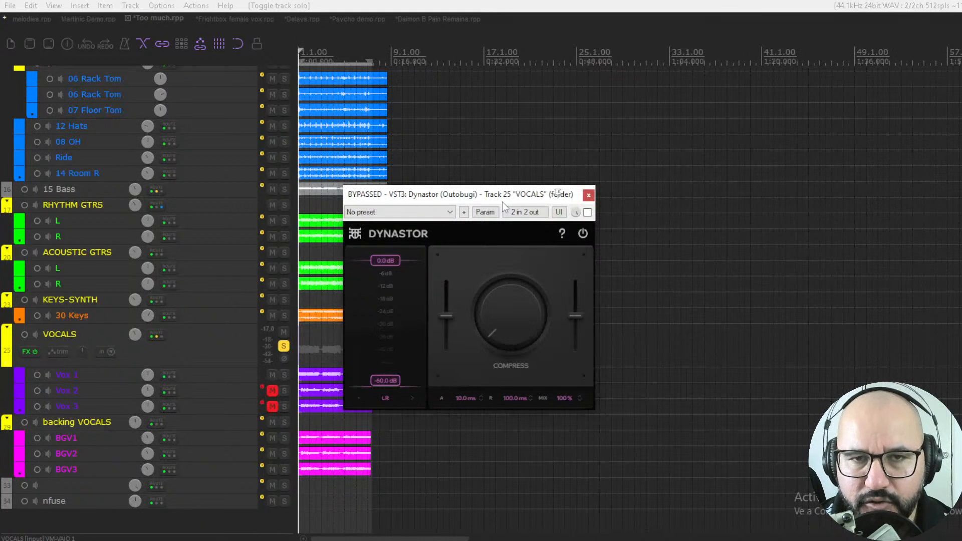
key("space")
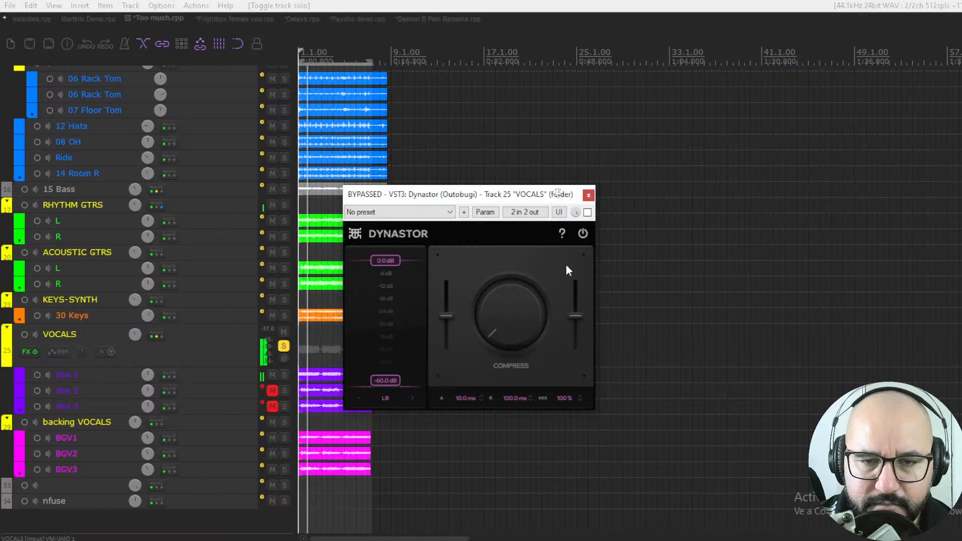
left_click_drag(521, 314, 521, 271)
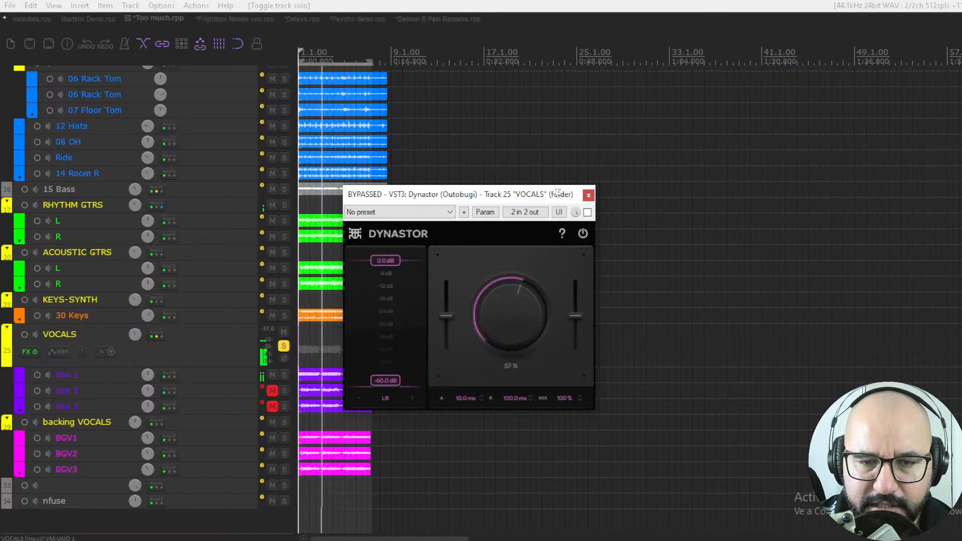
left_click(587, 212)
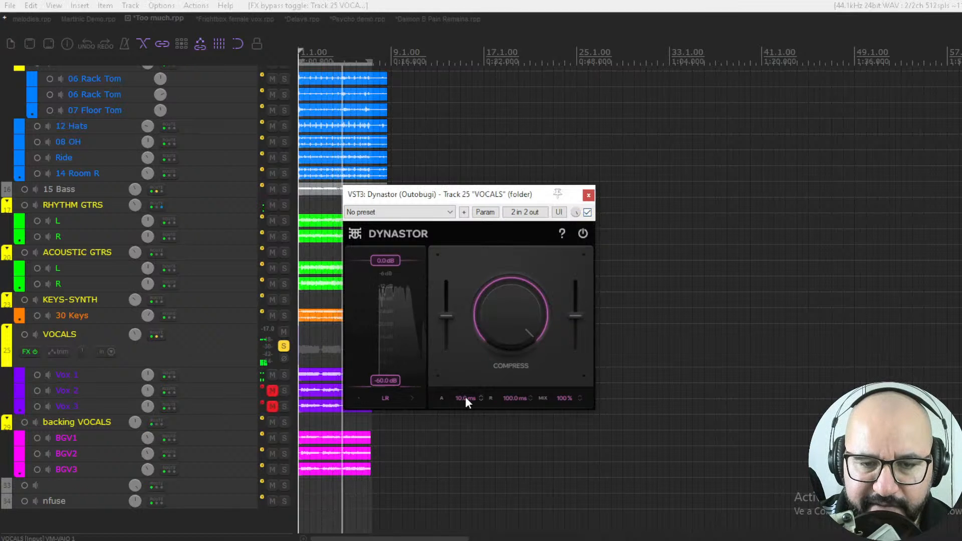
Step: Set the vocal compressor's release to 92.5 ms, upper threshold to -16.4 dB and lower threshold to about -22 dB
mouse_move(514, 398)
left_mouse_down()
mouse_move(514, 415)
mouse_move(515, 398)
left_mouse_up()
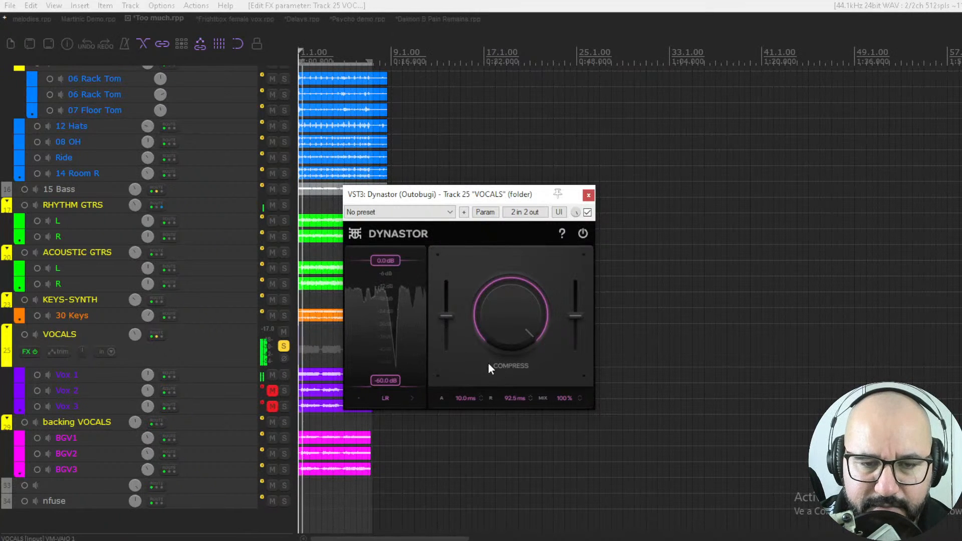
left_click_drag(392, 263, 391, 289)
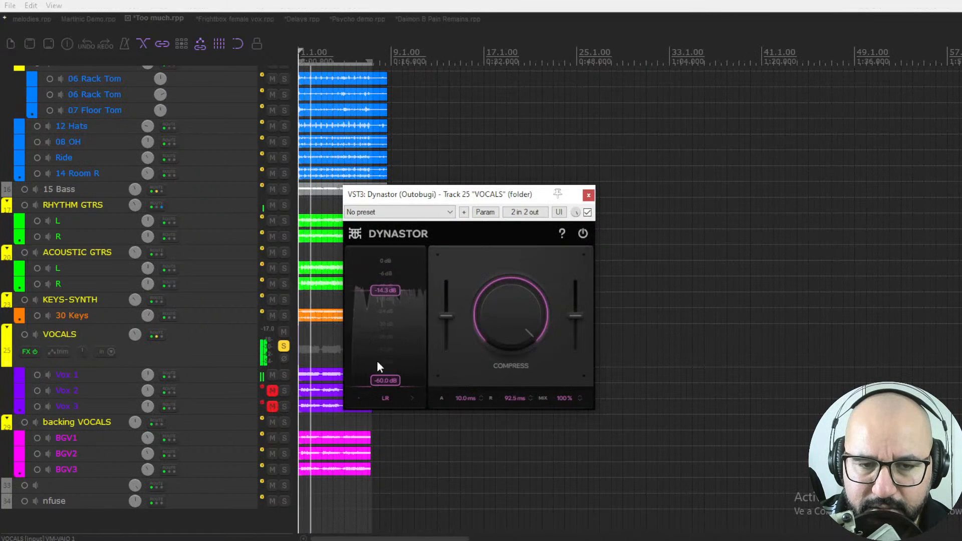
left_click_drag(382, 380, 383, 305)
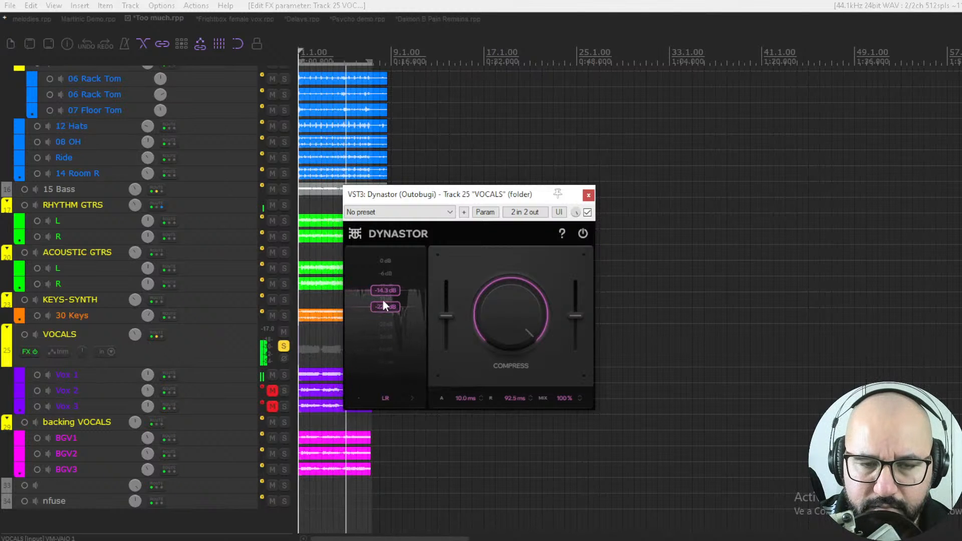
left_click_drag(382, 308, 383, 296)
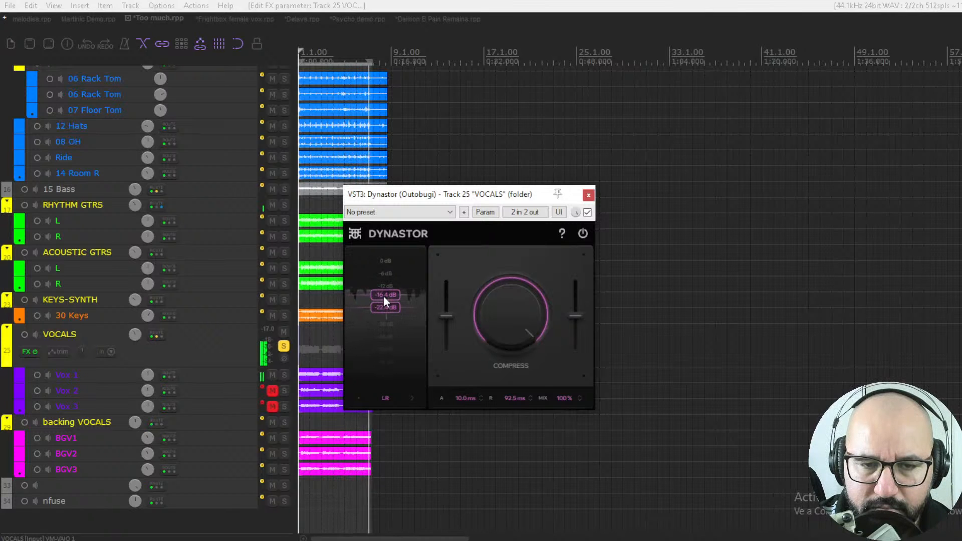
Step: Raise the vocal compressor's output gain to 4 dB and compare the vocals with the effect bypassed and active
mouse_move(574, 320)
left_click_drag(574, 321, 572, 310)
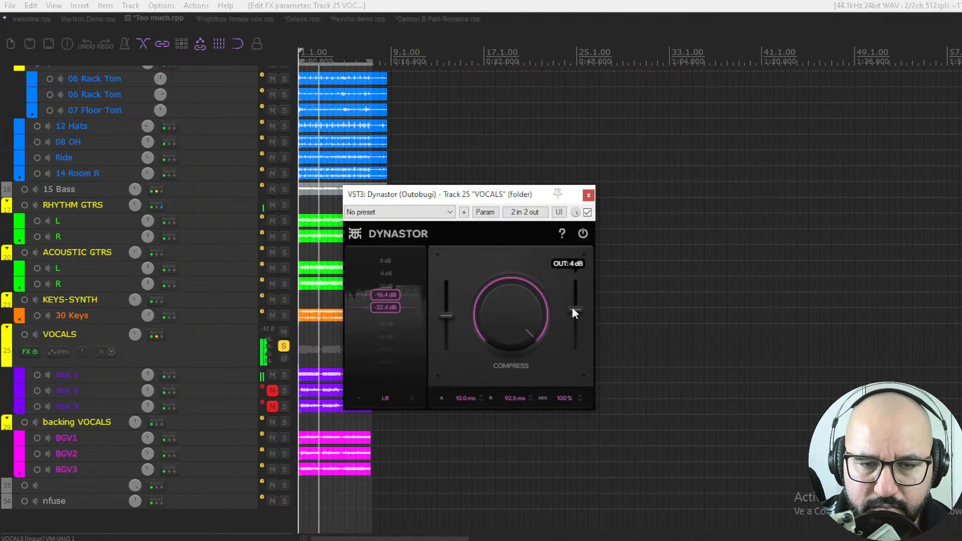
left_click(589, 214)
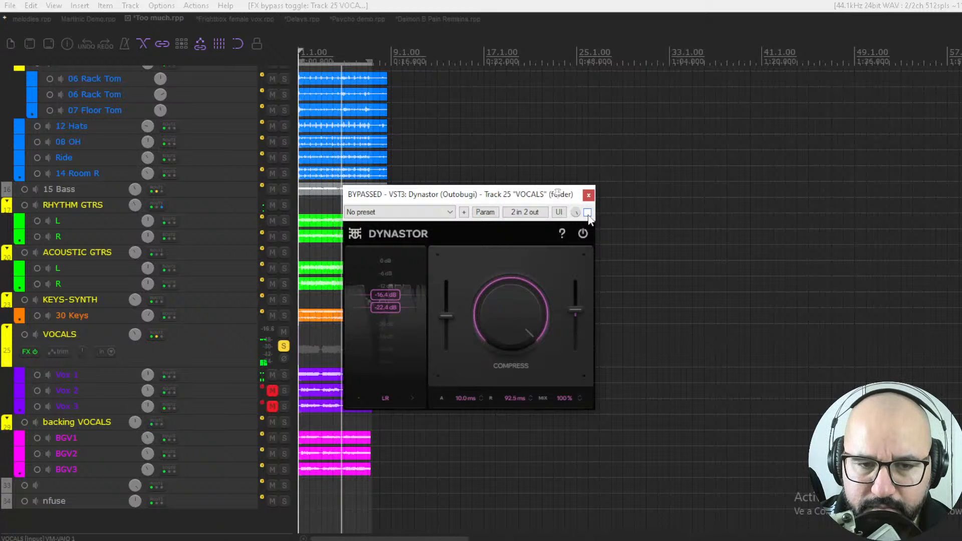
left_click(587, 215)
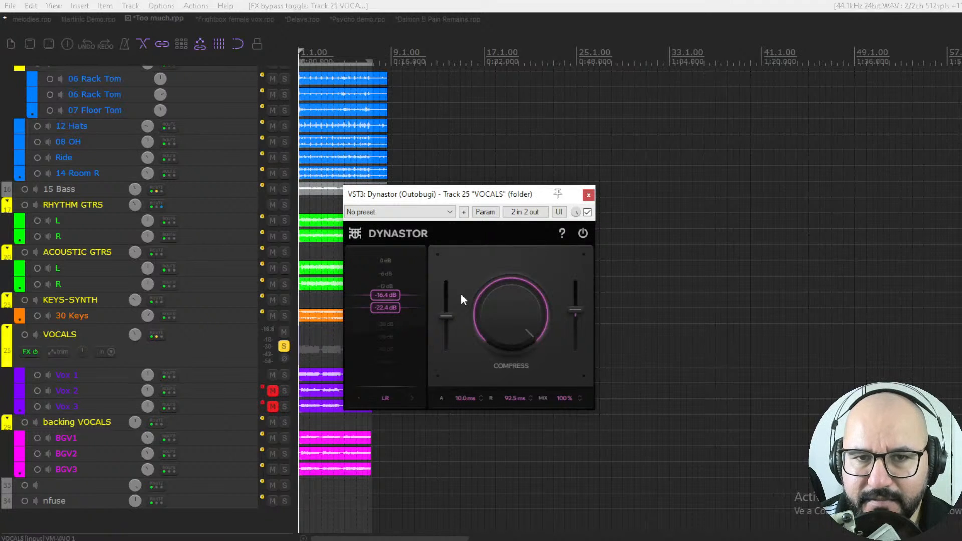
Step: Reduce the vocal compression amount to about half during playback, comparing the vocals with the effect bypassed and active
key("space")
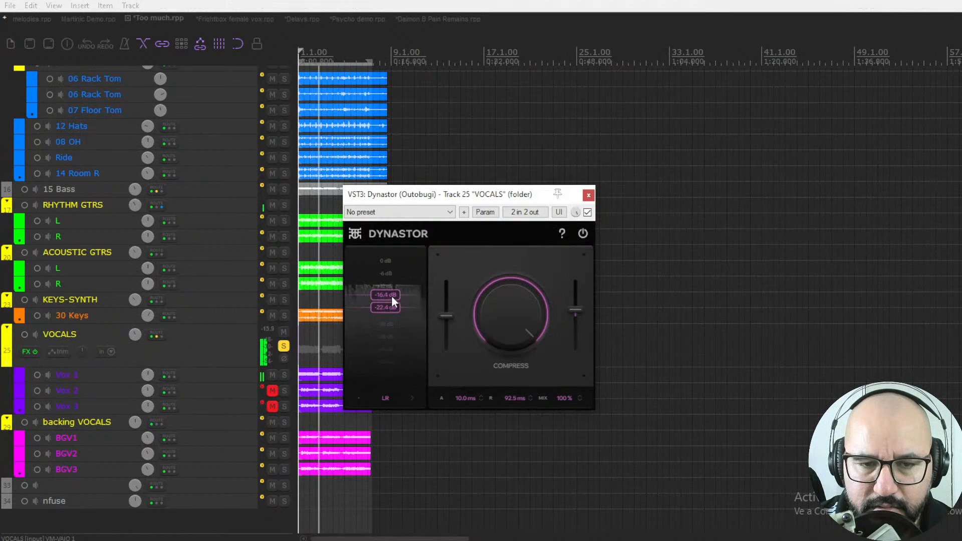
left_click(389, 306)
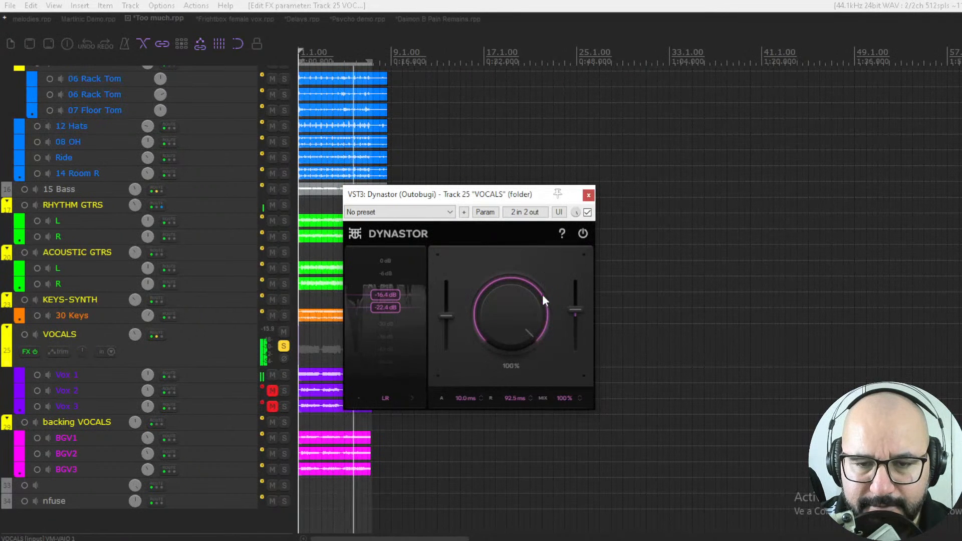
left_click_drag(526, 320, 522, 314)
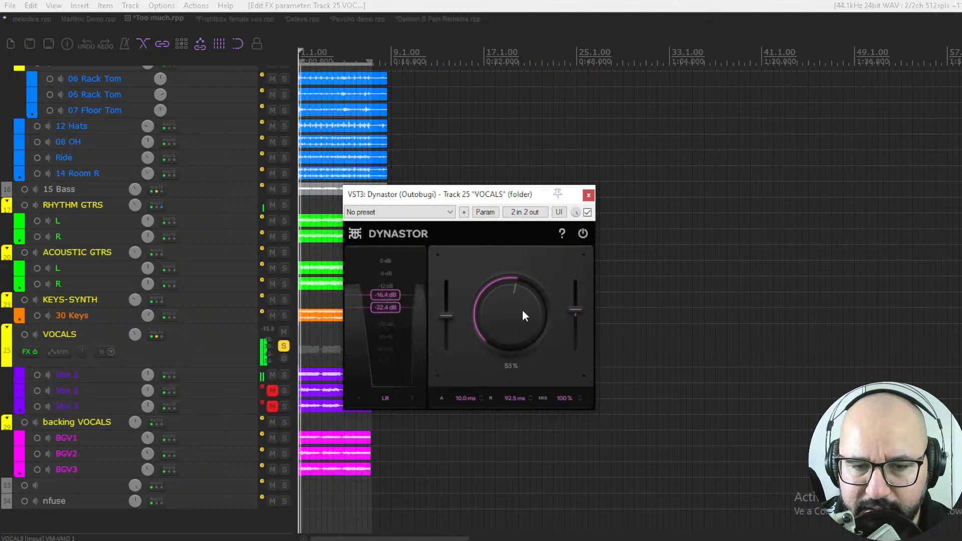
left_click(587, 213)
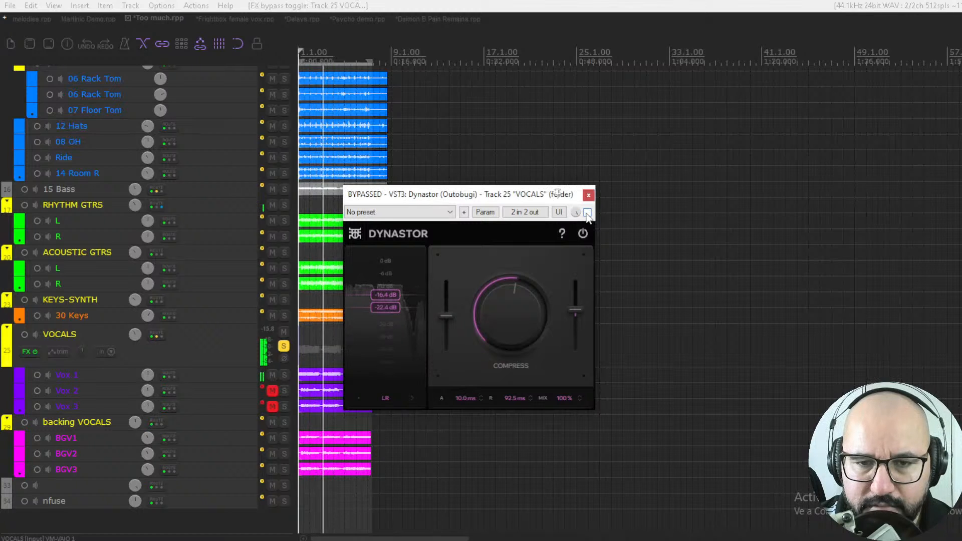
left_click(587, 212)
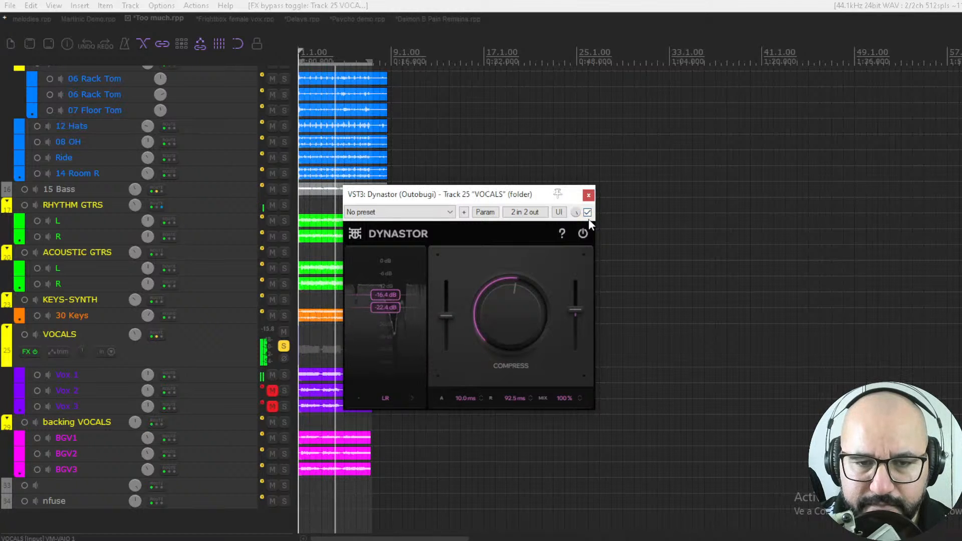
mouse_move(518, 289)
left_click_drag(518, 289, 511, 294)
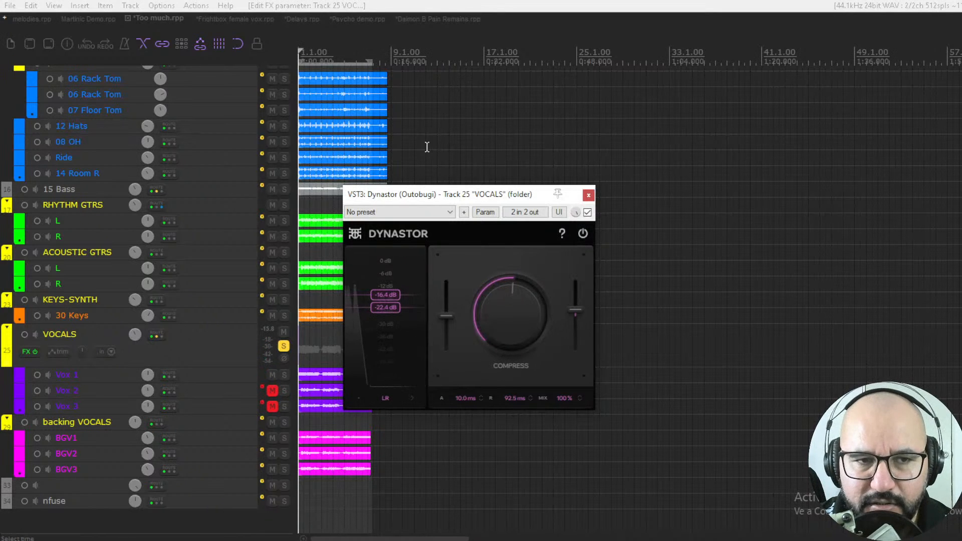
Step: Switch to the Frightbox female vox project, take Extend on the Clean Vox track out of bypass and audition the vocal
left_click(209, 17)
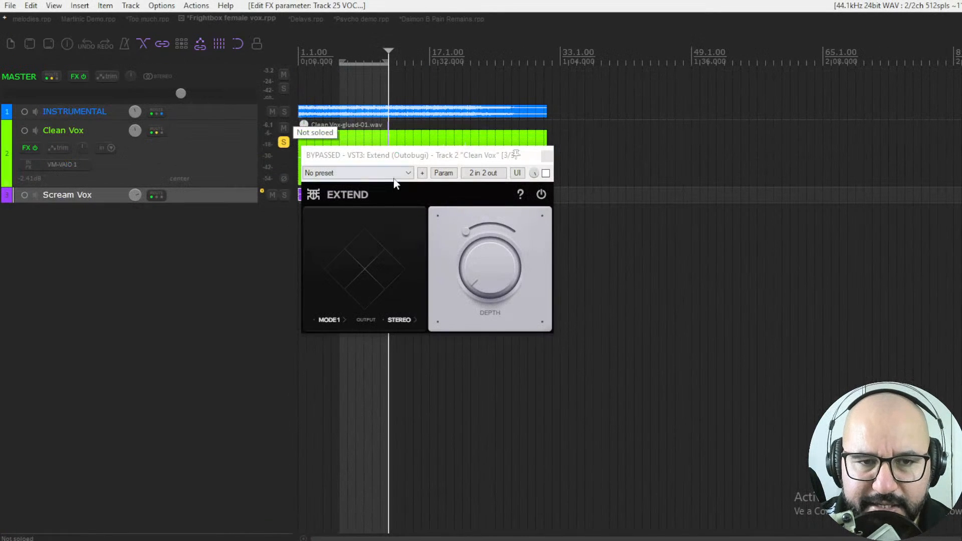
left_click(470, 161)
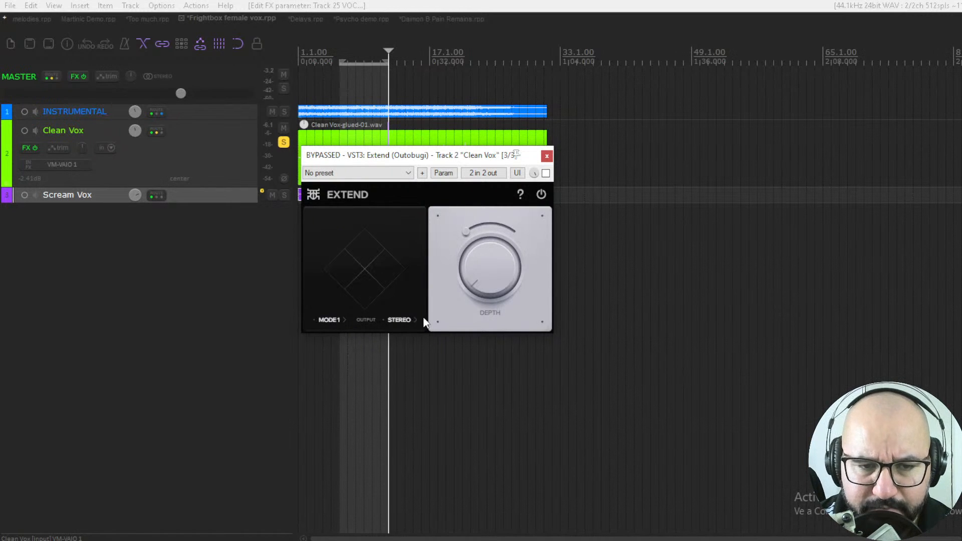
left_click(335, 320)
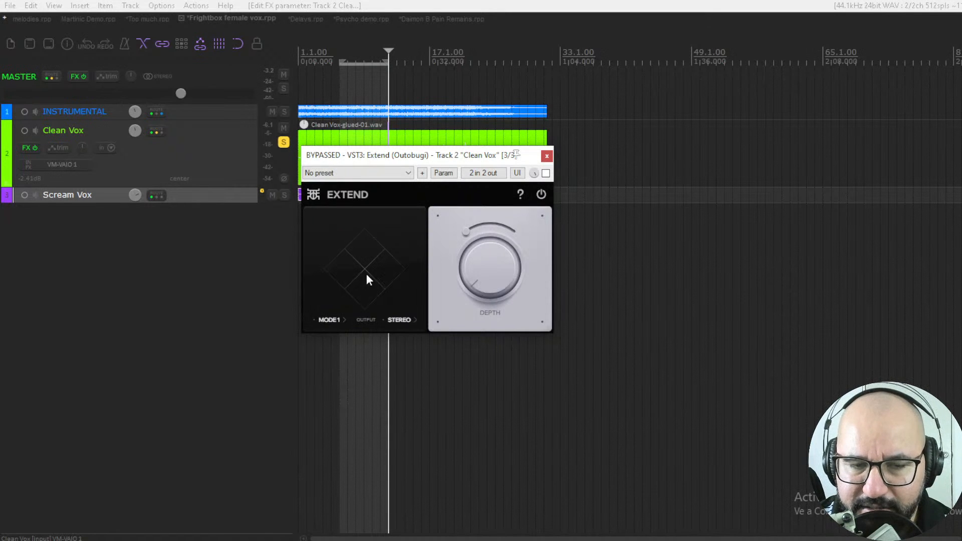
key("space")
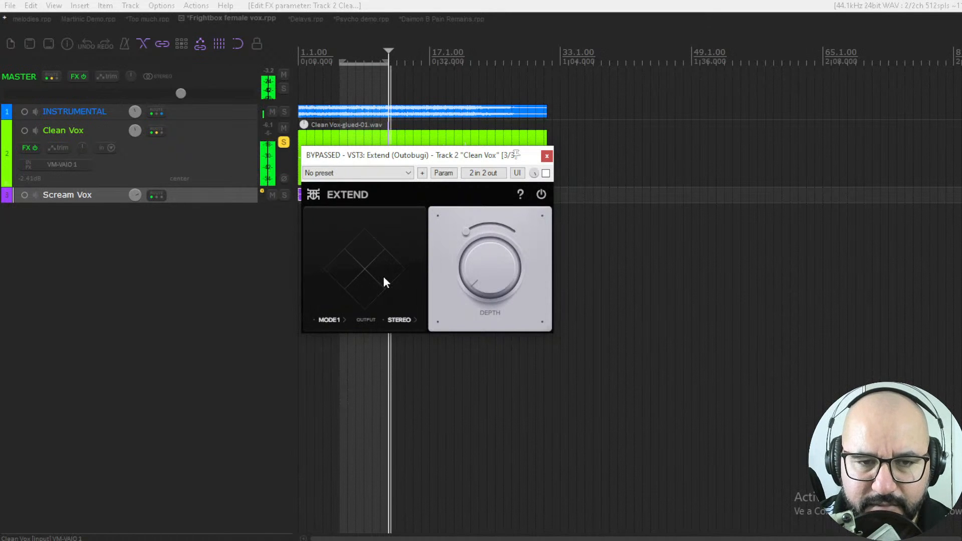
key("space")
left_click(545, 173)
key("space")
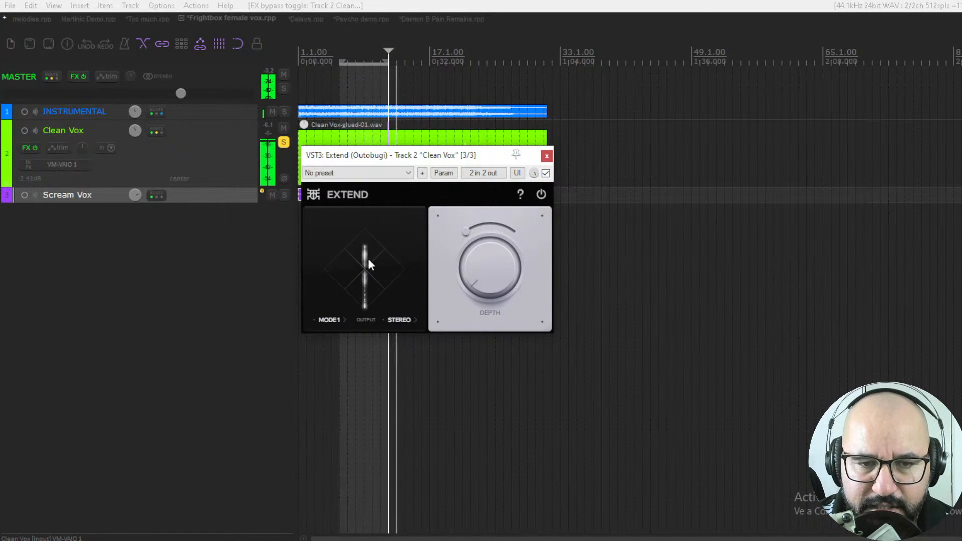
key("space")
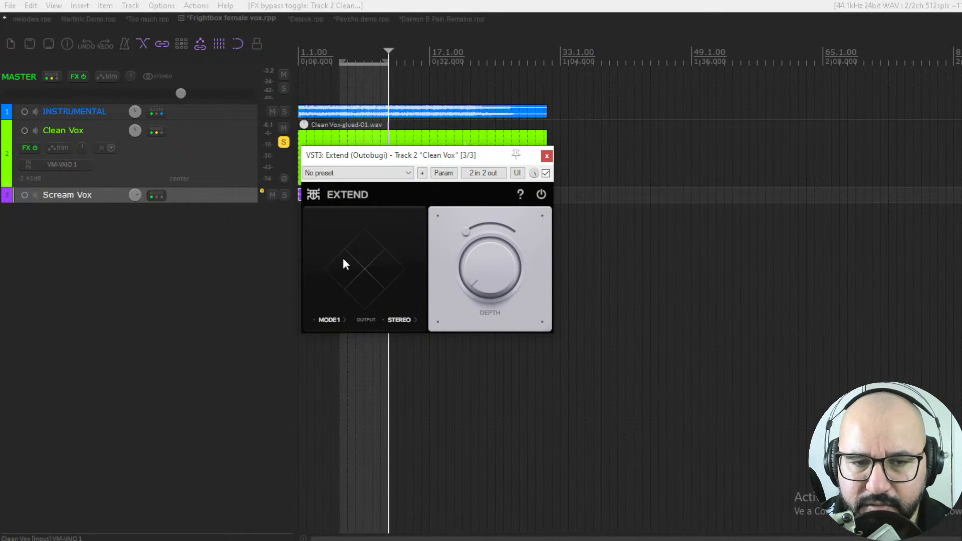
left_click(401, 320)
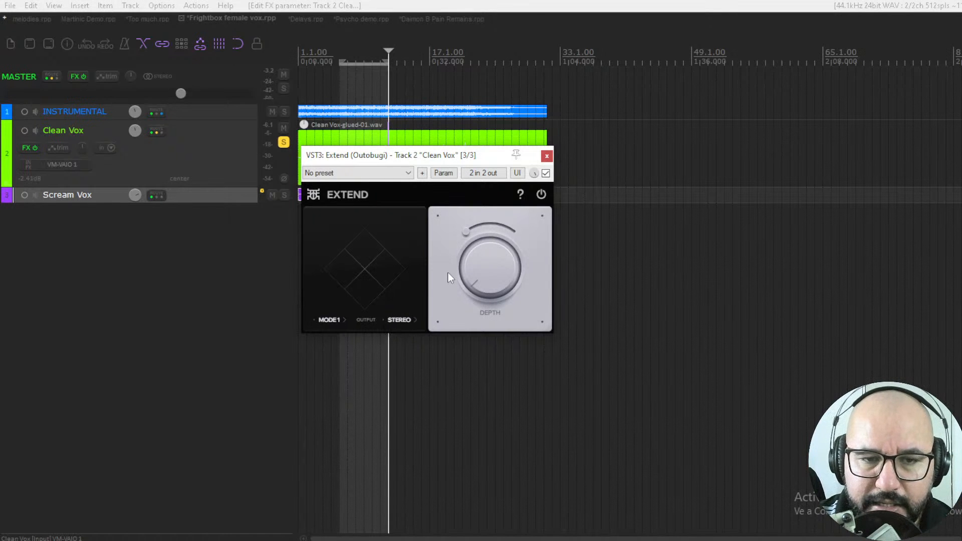
mouse_move(511, 277)
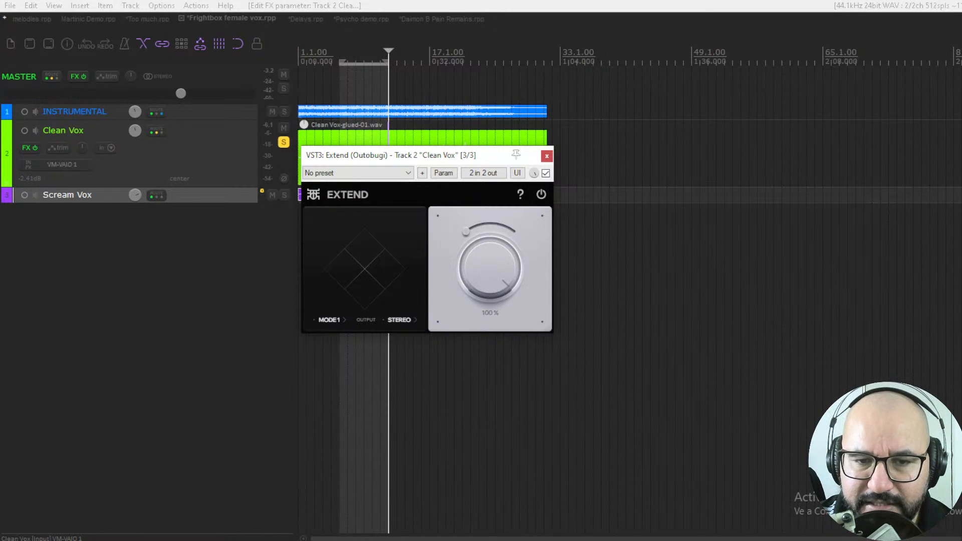
mouse_move(465, 231)
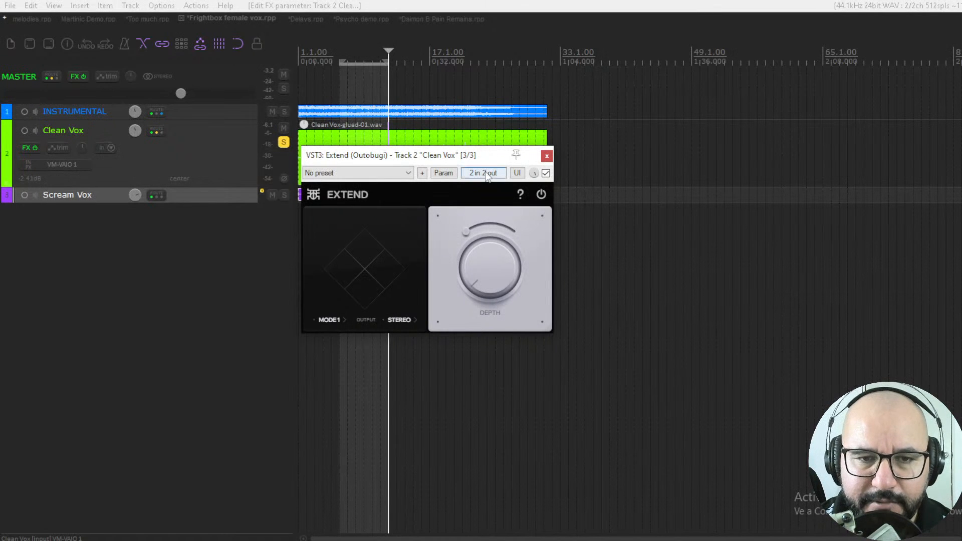
Step: Set Extend's depth to 63% and its mix to 53% while the clean vocal plays
key("space")
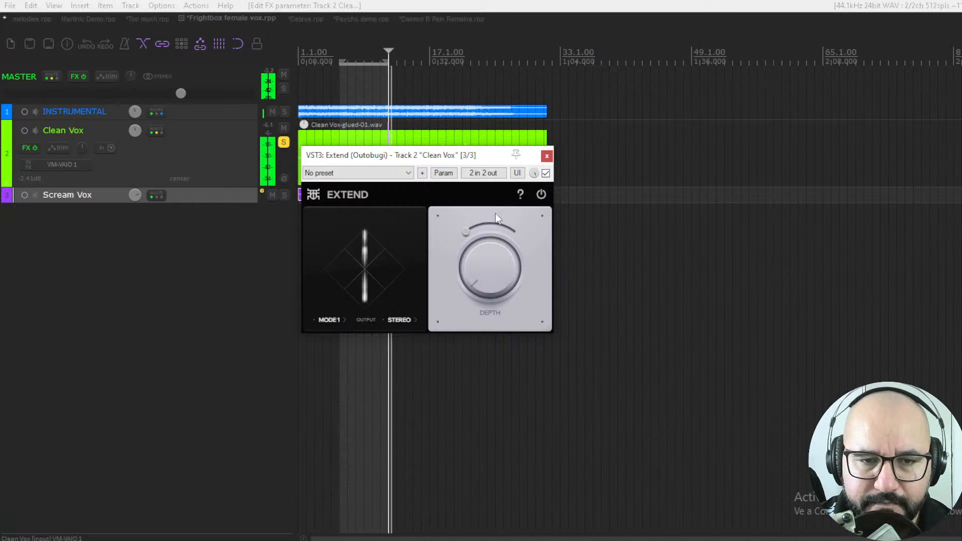
mouse_move(496, 249)
left_click_drag(496, 249, 473, 239)
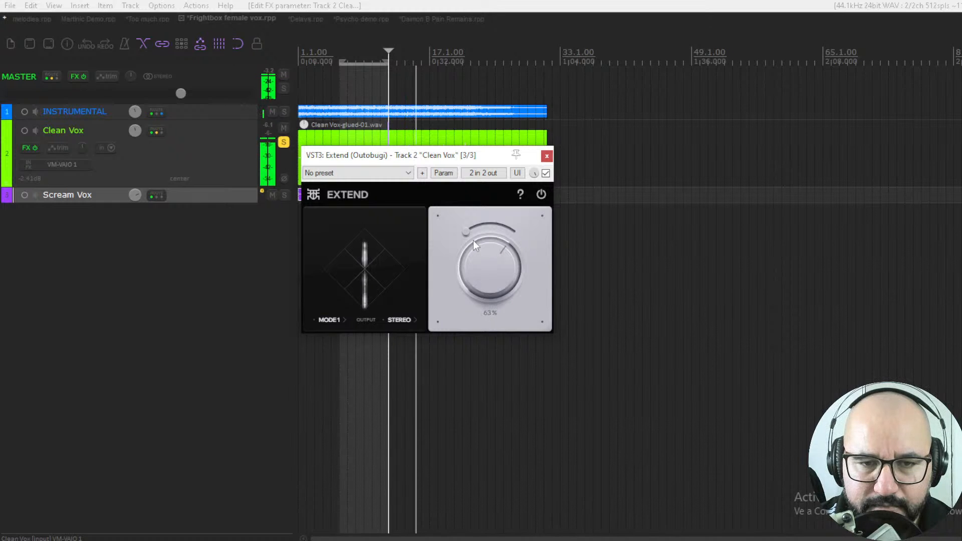
mouse_move(468, 224)
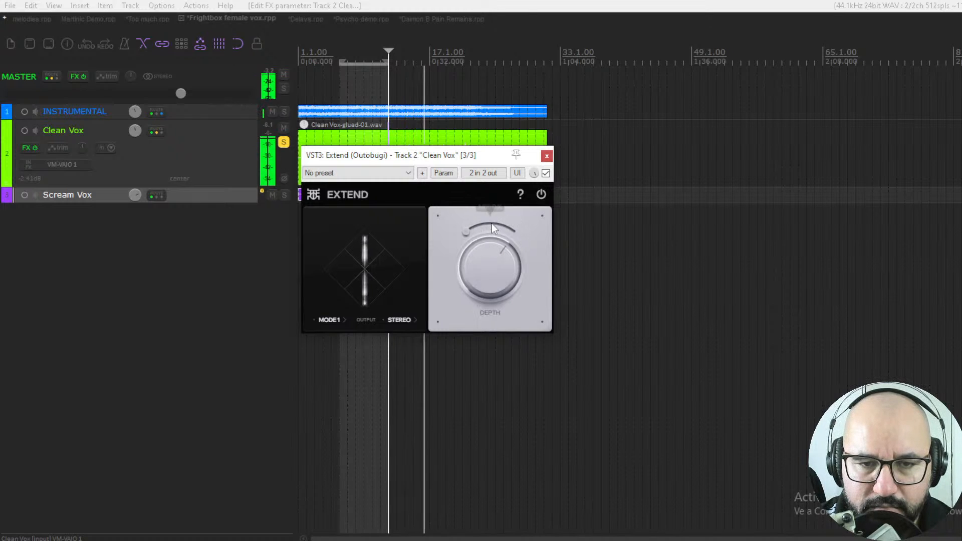
scroll(467, 232, "up", 6)
scroll(467, 230, "up", 5)
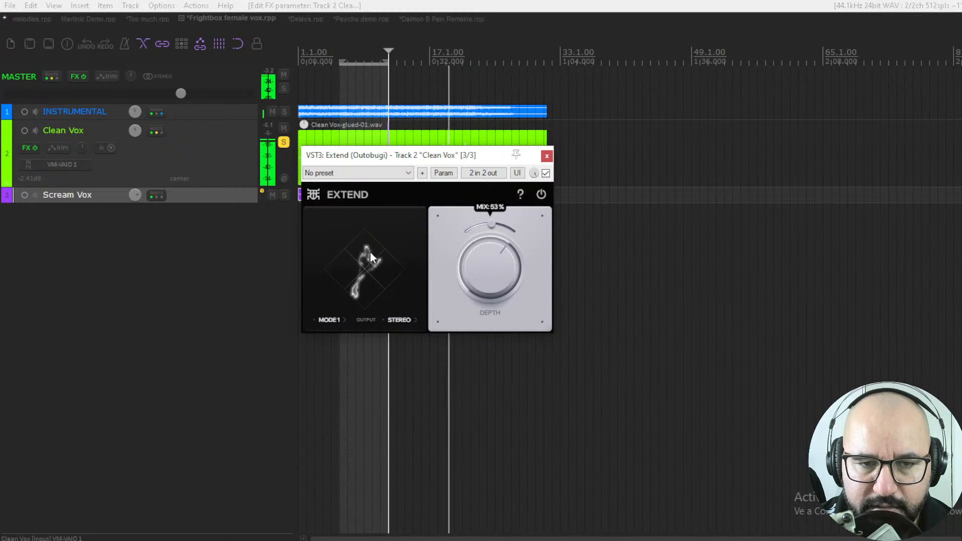
key("space")
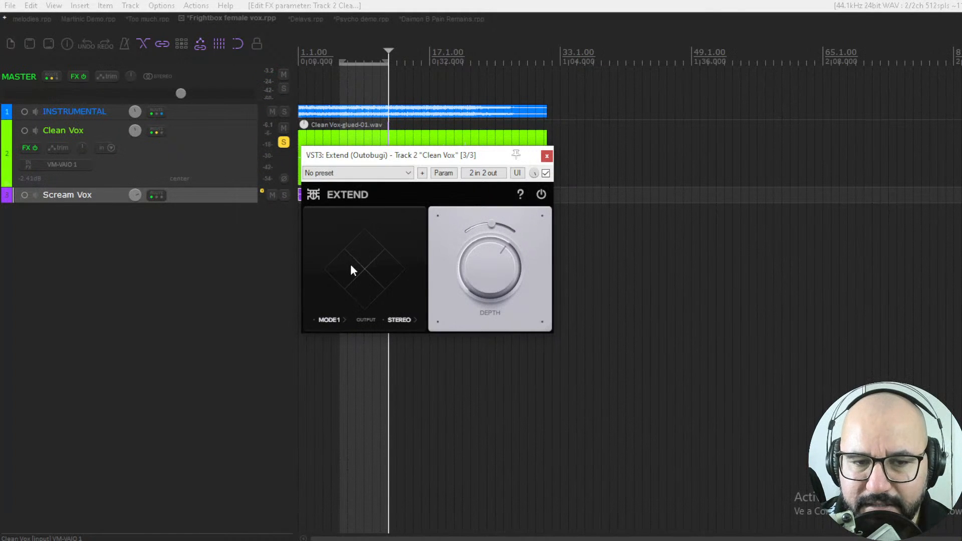
Step: Play the clean vocal and compare it with Extend bypassed and active
key("space")
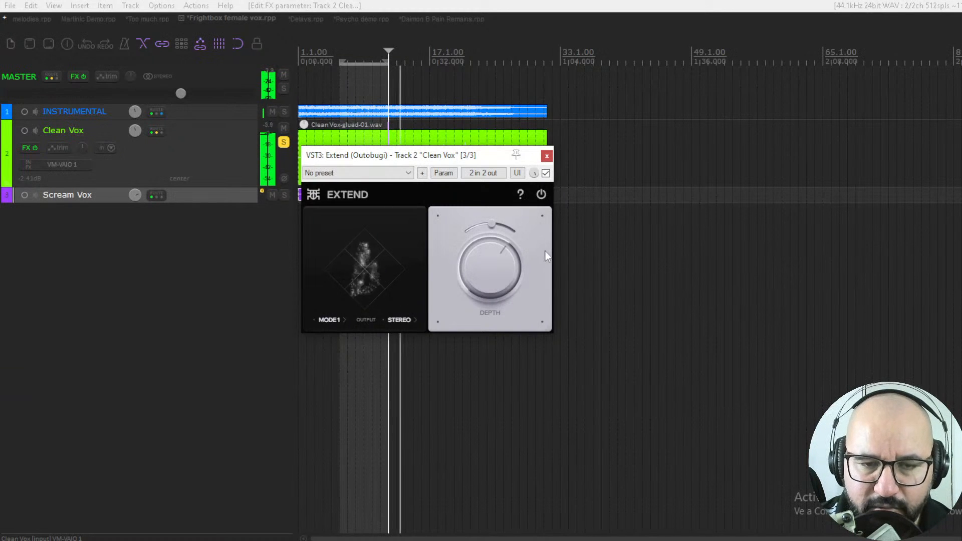
left_click(546, 173)
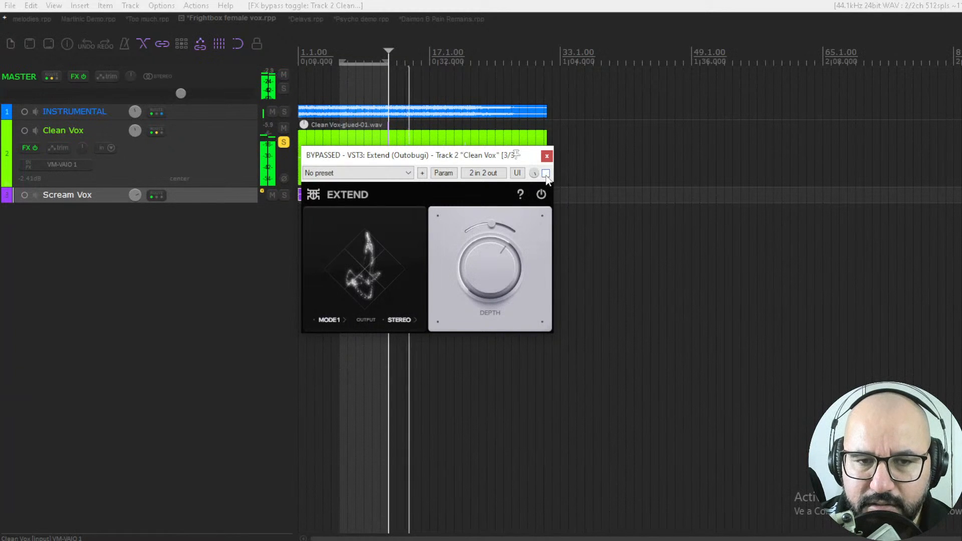
left_click(545, 173)
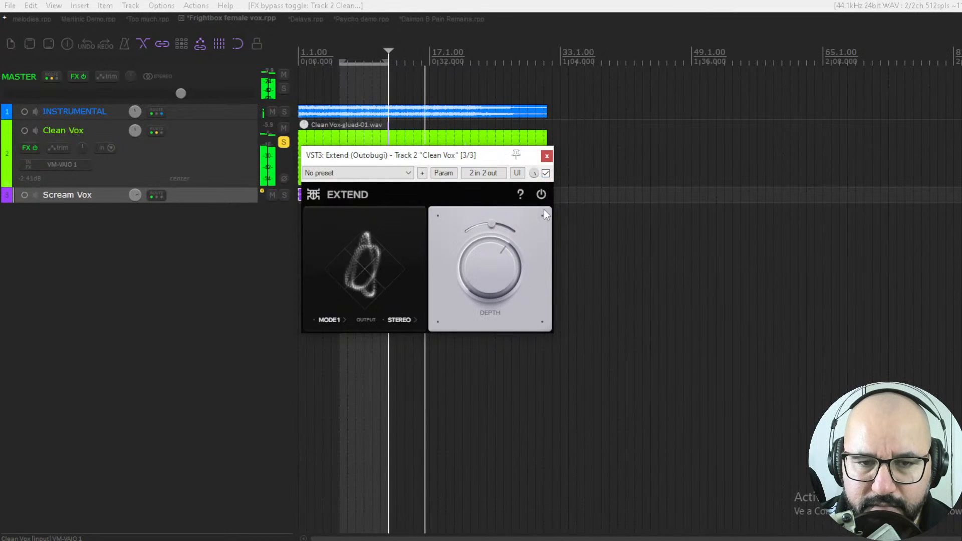
Step: Set Extend's mix to 55% and raise its depth to about three quarters, stopping playback when done
scroll(494, 225, "up", 5)
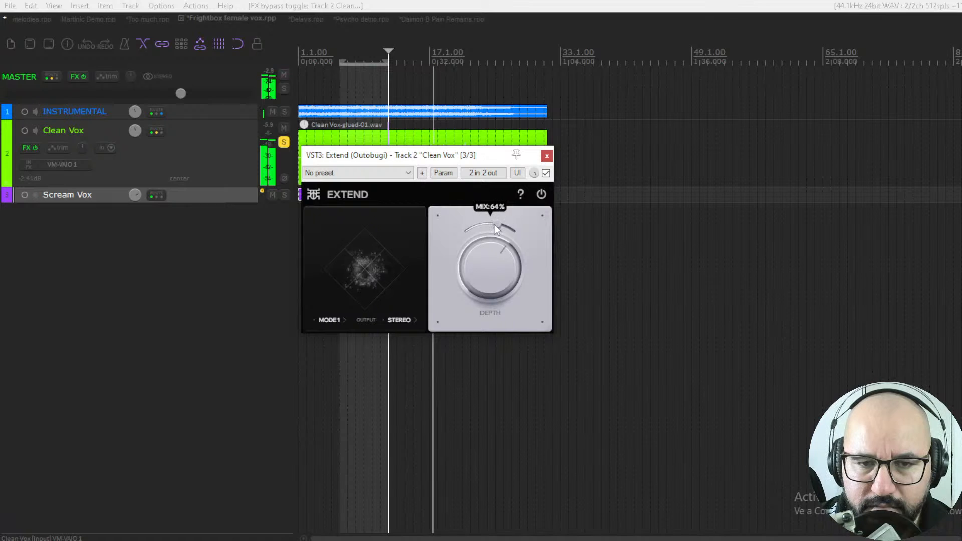
scroll(494, 224, "down", 5)
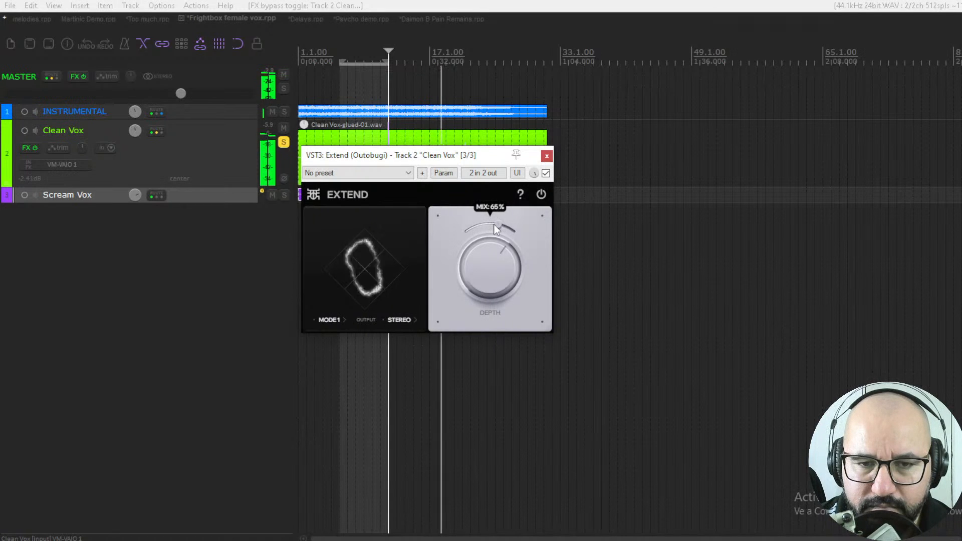
mouse_move(486, 258)
left_mouse_down()
mouse_move(485, 230)
mouse_move(485, 265)
left_mouse_up()
key("space")
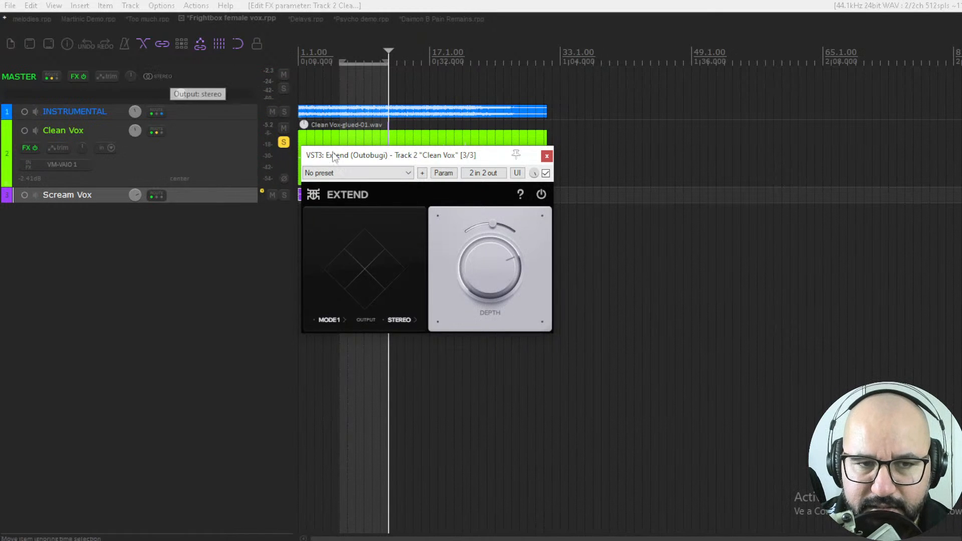
Step: Switch the master output to mono and compare the vocal with Extend bypassed and active
left_click(160, 76)
key("space")
left_click(545, 172)
left_click(545, 173)
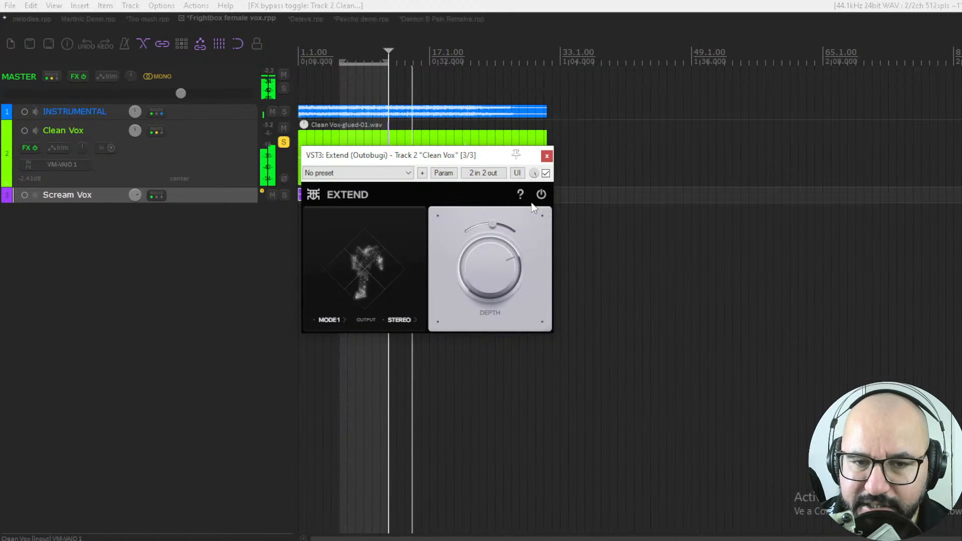
key("space")
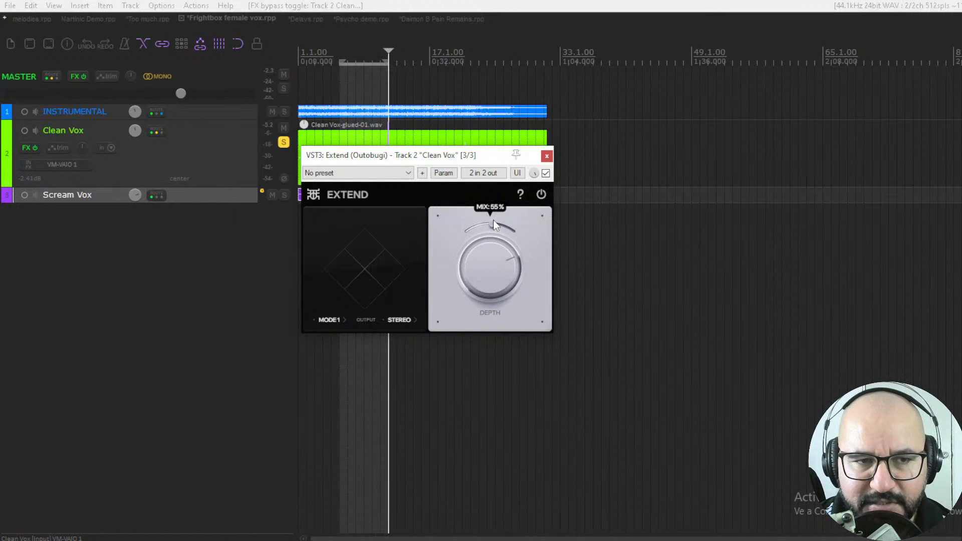
Step: Audition the widened vocal in mono and return the master output to stereo during playback
mouse_move(531, 247)
key("space")
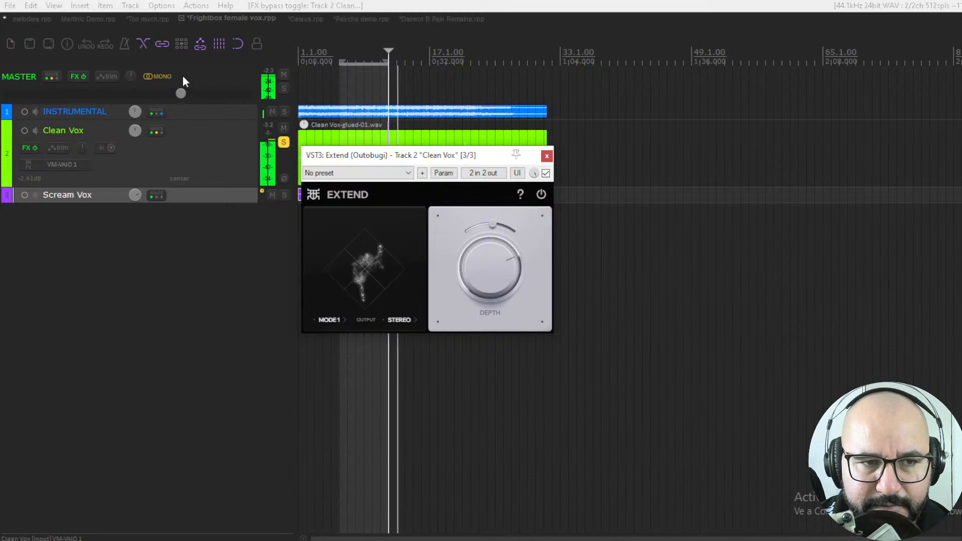
key("space")
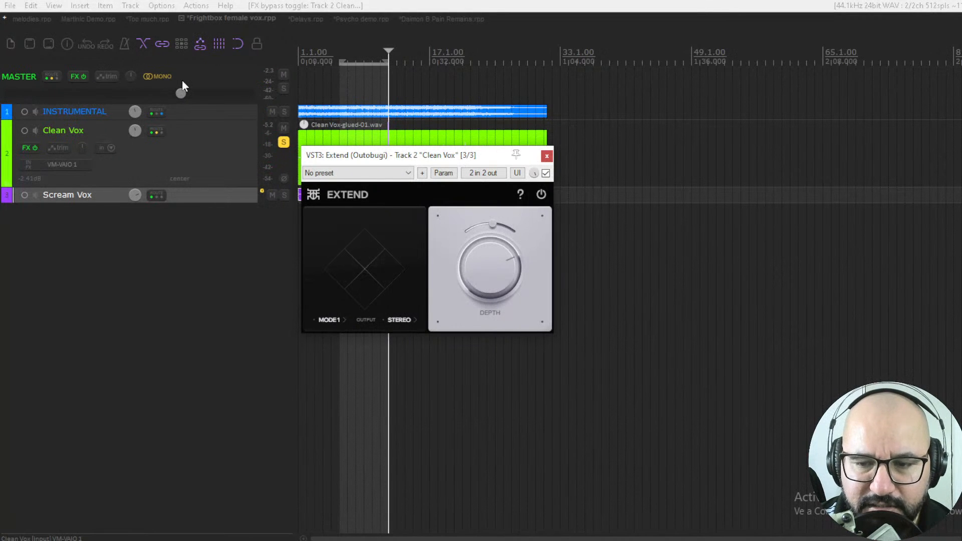
key("space")
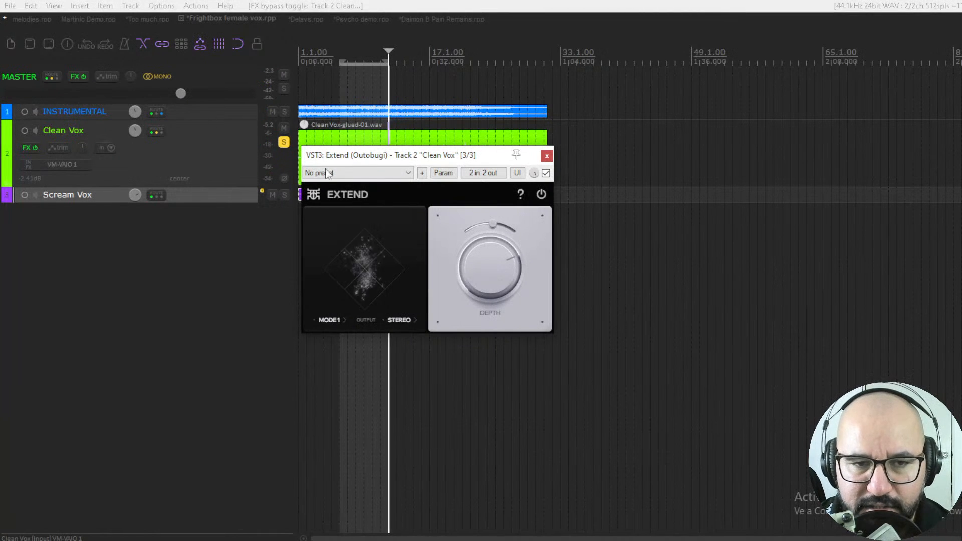
left_click(154, 76)
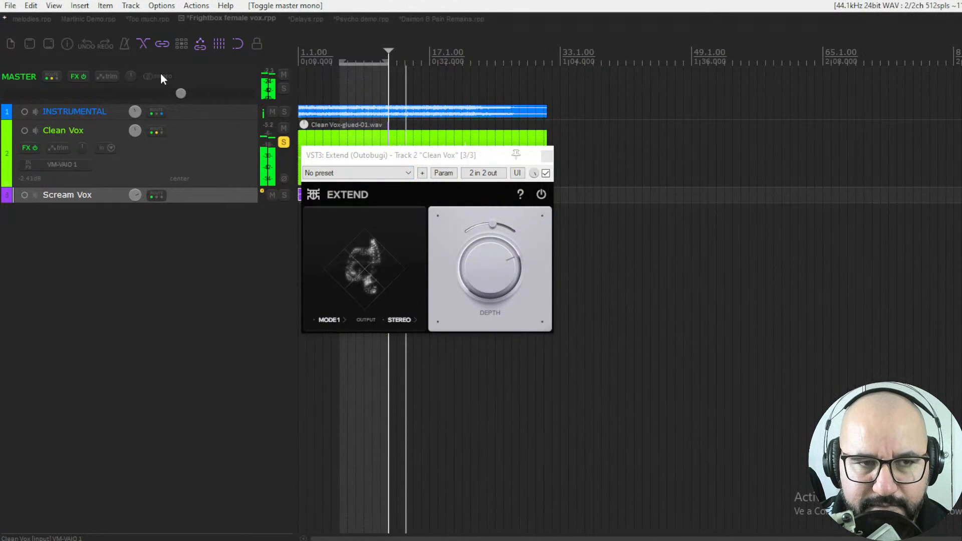
Step: Switch the master output to mono, compare the vocal with Extend bypassed and active, and restore the master to stereo
left_click(159, 75)
left_click(545, 173)
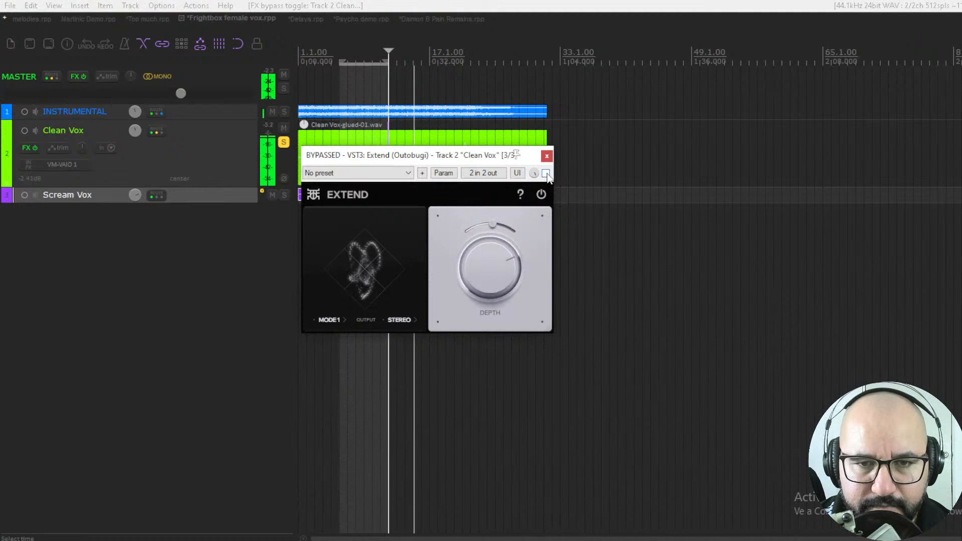
left_click(546, 173)
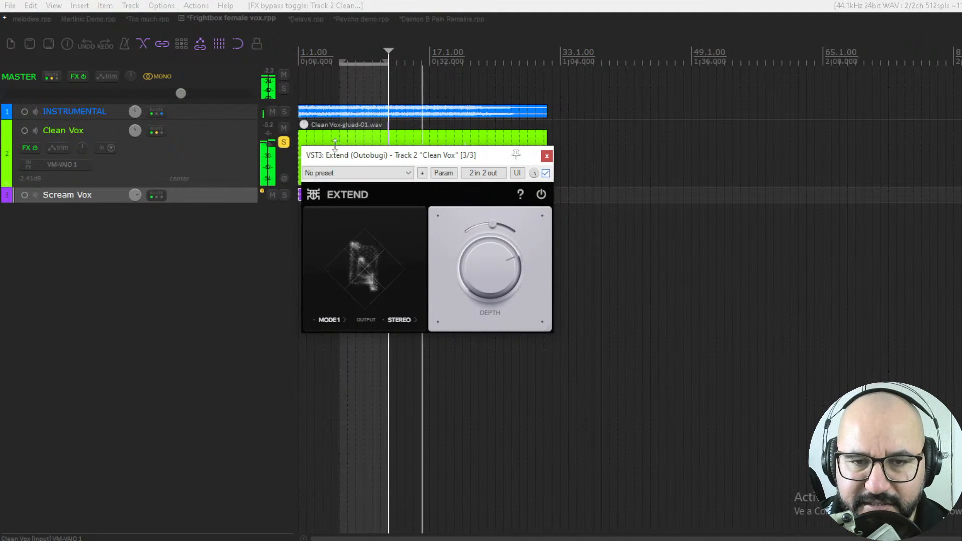
left_click(159, 77)
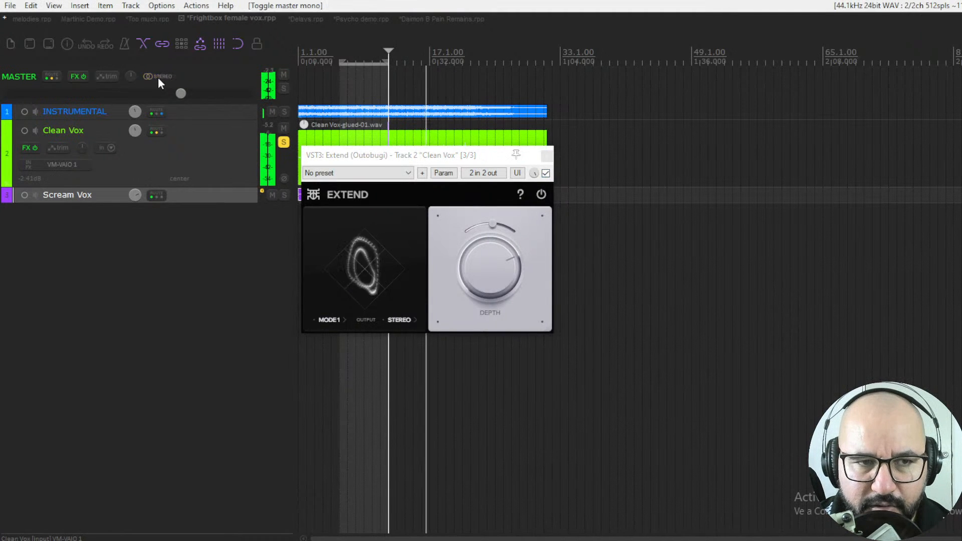
Step: Compare the clean vocal in stereo with Extend bypassed and active, and stop playback
left_click(546, 173)
left_click(545, 173)
key("space")
Step: Switch Extend on the clean vocal to Mode 2 and play the vocal with the plug-in bypassed and active
left_click(329, 319)
key("space")
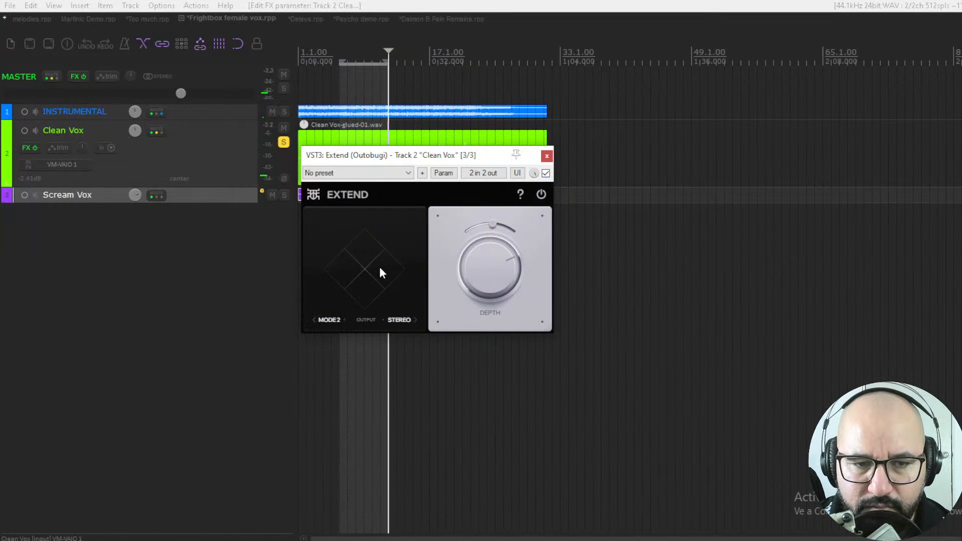
left_click(545, 173)
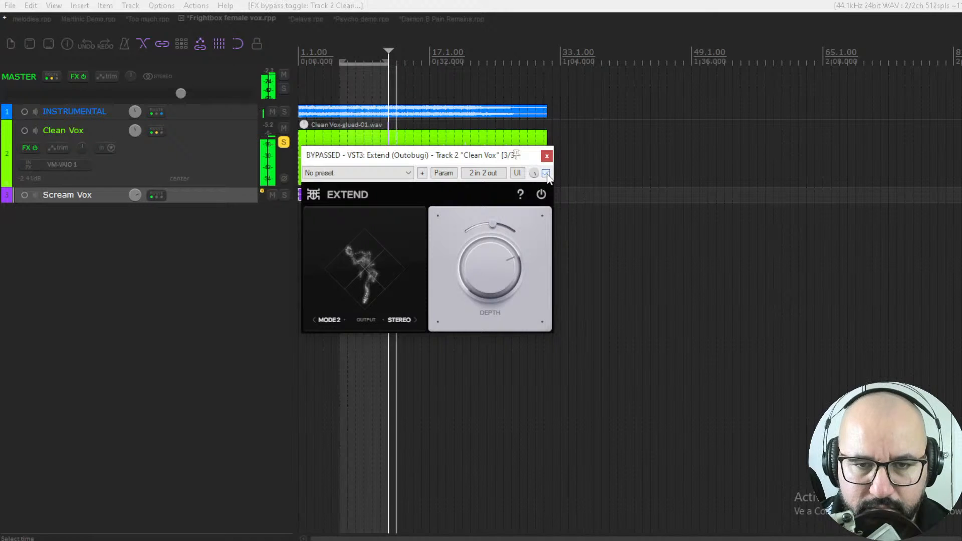
left_click(545, 173)
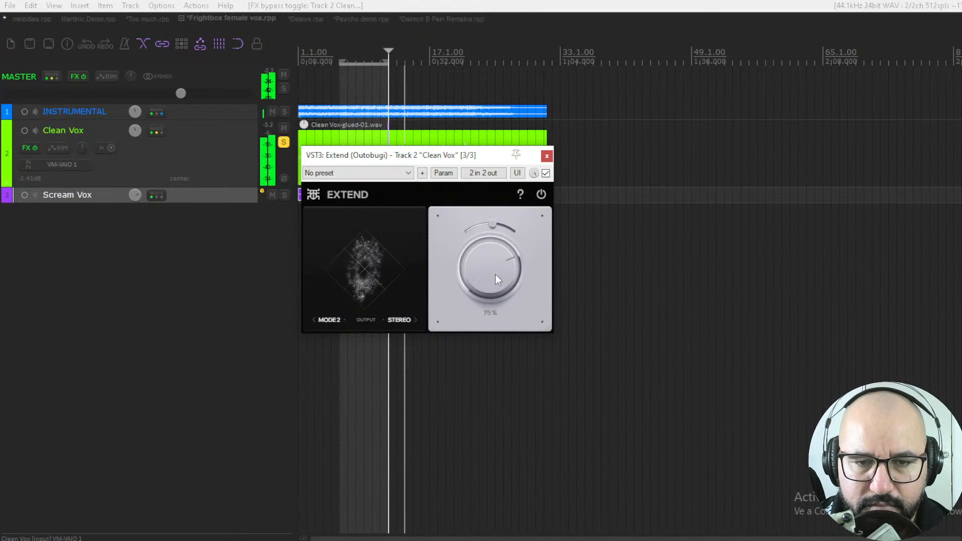
Step: Compare Extend's Mode 1 with Mode 2 on the playing vocal, ending on Mode 2 with playback stopped
left_click(328, 320)
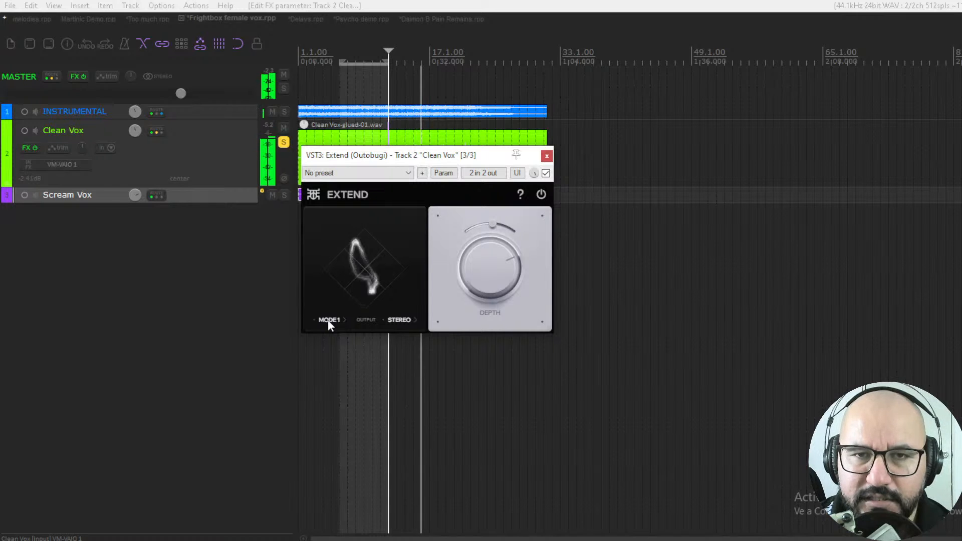
left_click(328, 320)
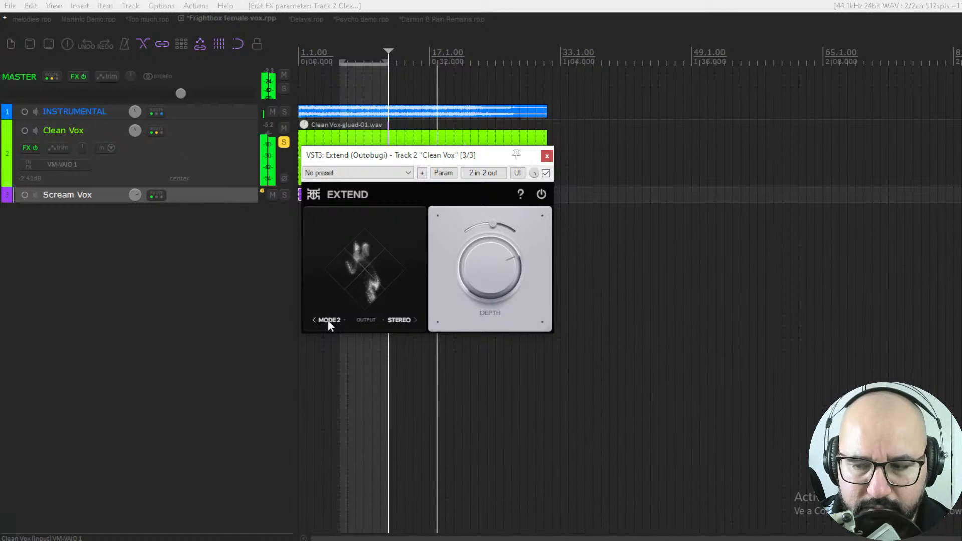
mouse_move(472, 258)
key("space")
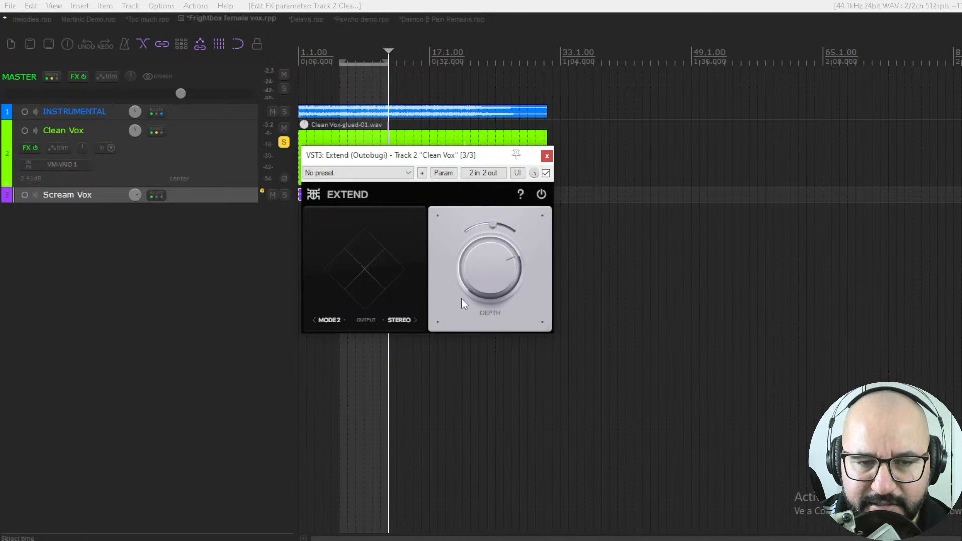
Step: Bypass and close Extend on the clean vocal, and switch to the Delays.rpp project
left_click(545, 172)
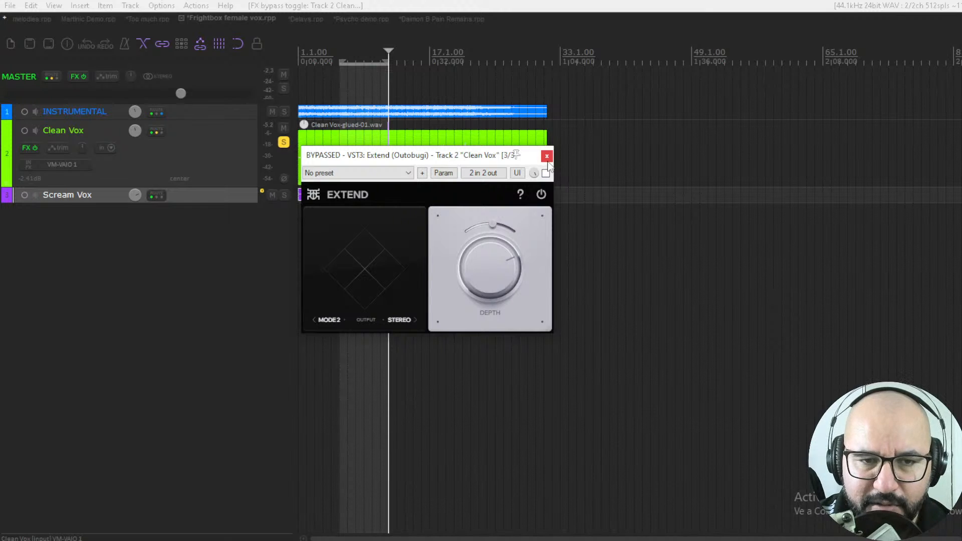
left_click(547, 156)
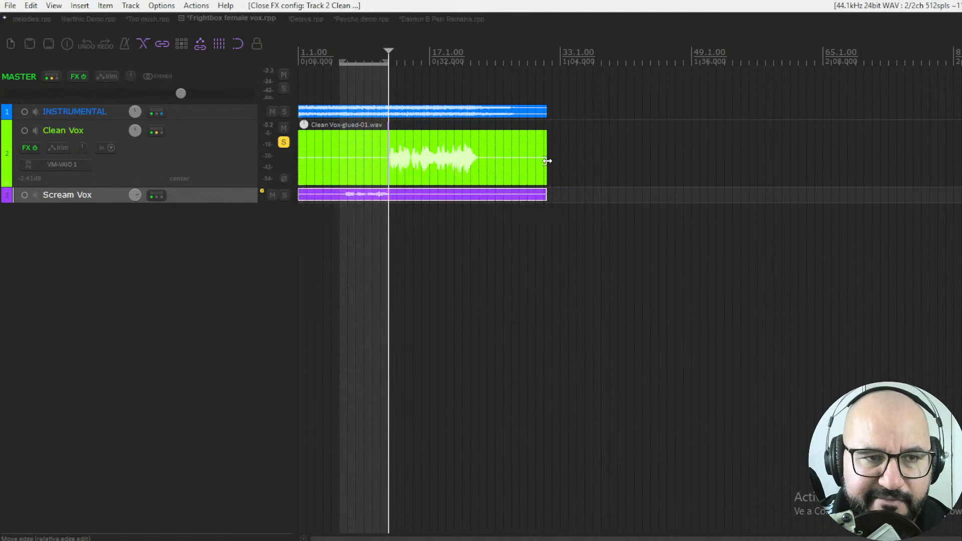
left_click(305, 20)
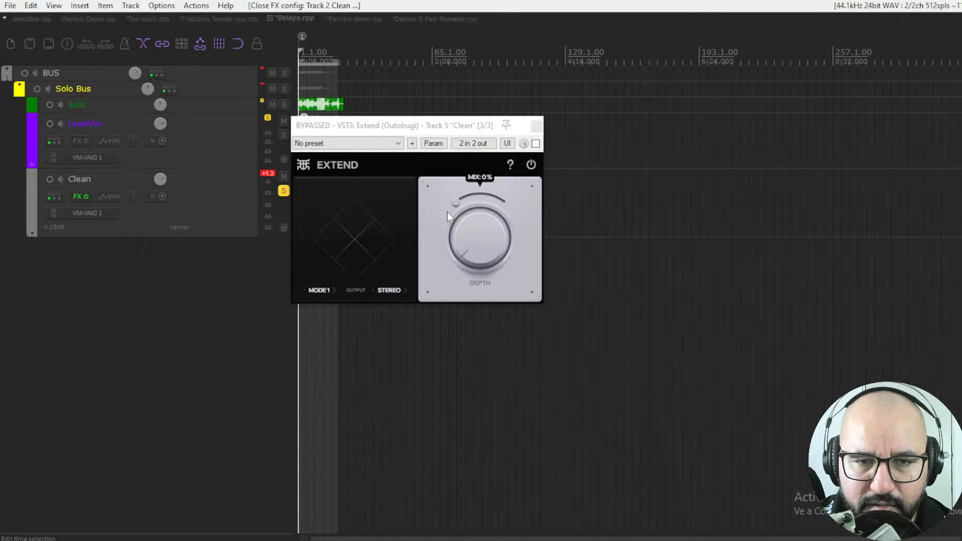
Step: Enable Extend on the playing Clean track, raising its depth to about 80% and its mix to 59%
key("space")
left_click(535, 143)
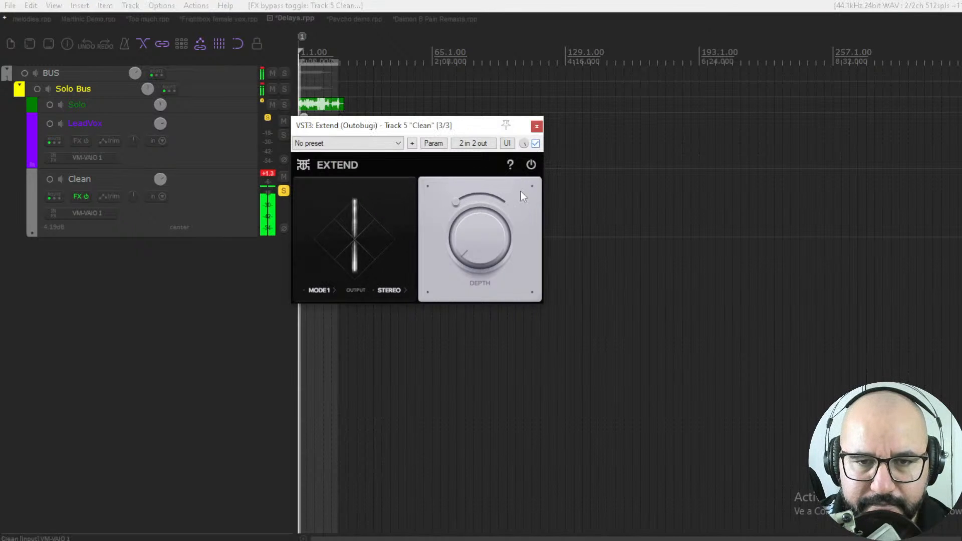
left_click_drag(468, 233, 471, 196)
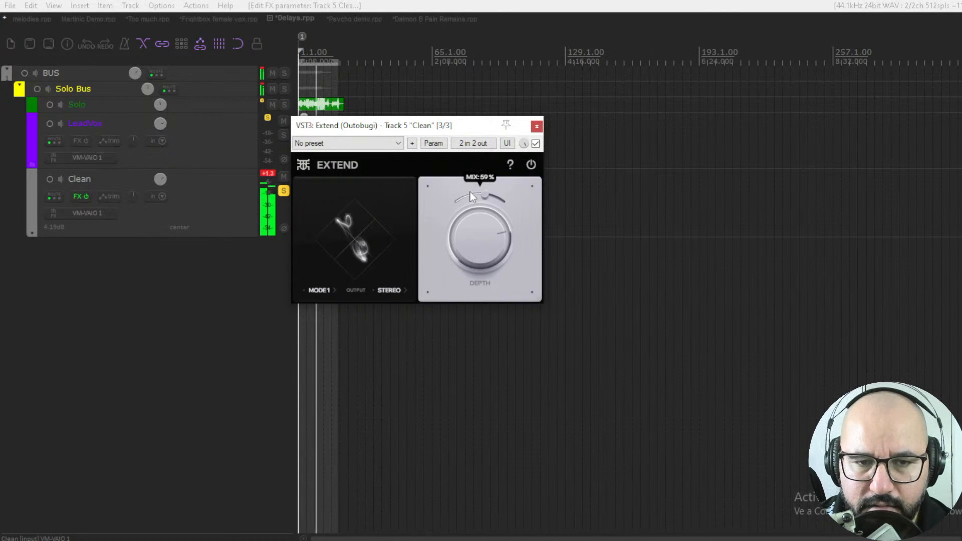
Step: Switch Extend on the Clean track to Mode 2 and compare the sound bypassed and active
left_click(320, 290)
left_click(536, 144)
left_click(535, 143)
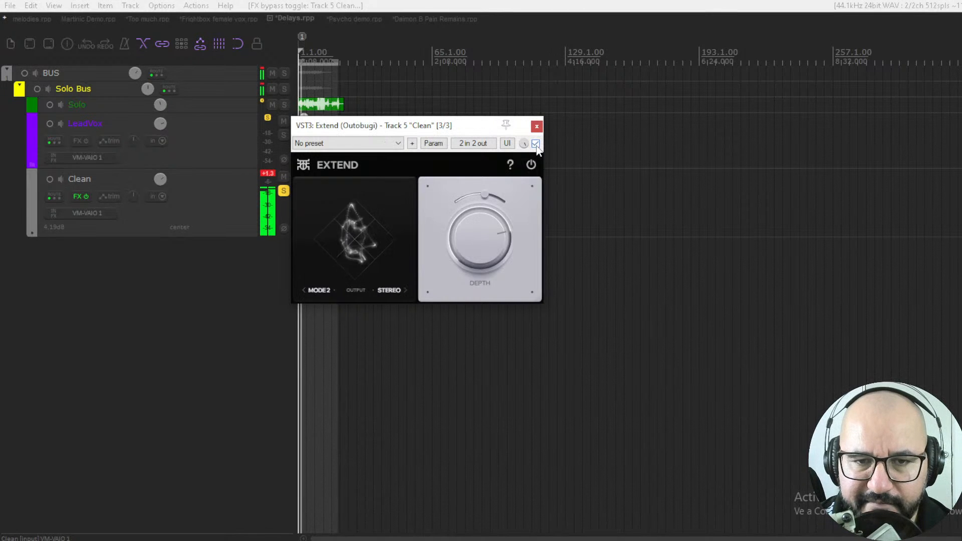
left_click(536, 144)
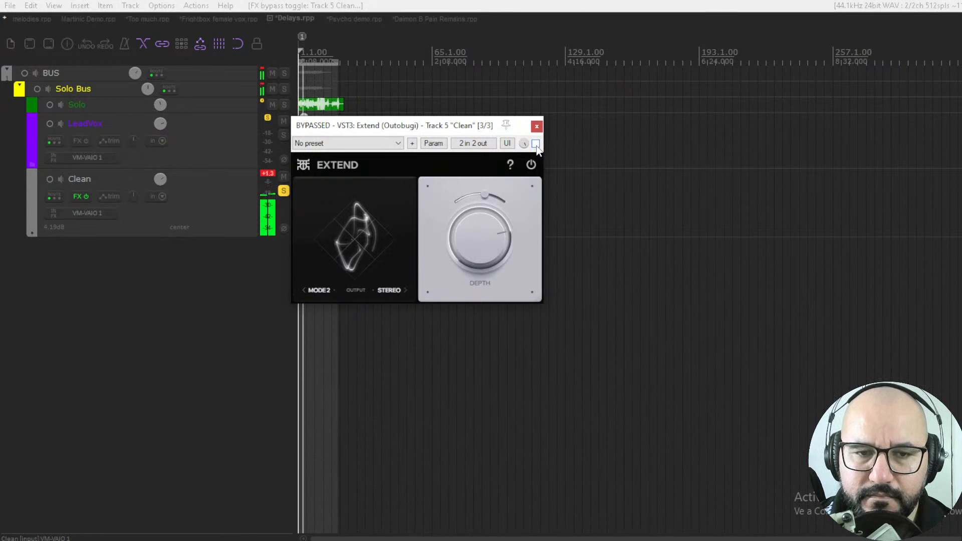
left_click(535, 144)
Step: Return Extend to Mode 1 with the mix at maximum and depth at 25%, and compare it against bypass
left_click(311, 292)
mouse_move(492, 245)
left_mouse_down()
mouse_move(493, 230)
mouse_move(484, 244)
left_mouse_up()
left_click_drag(484, 196, 473, 228)
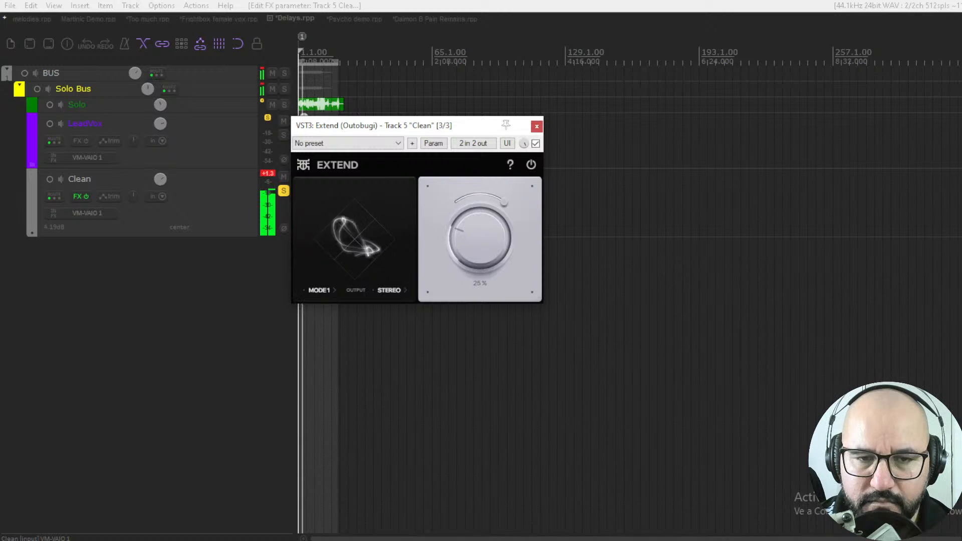
left_click(536, 144)
left_click(535, 144)
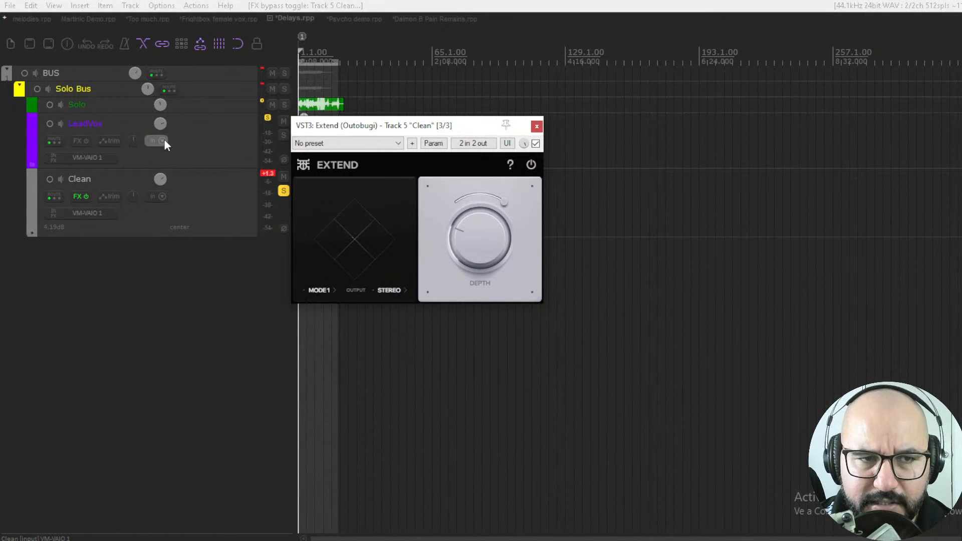
Step: Play the Clean track in mono with Extend bypassed and active, return the master to stereo and stop playback
key("space")
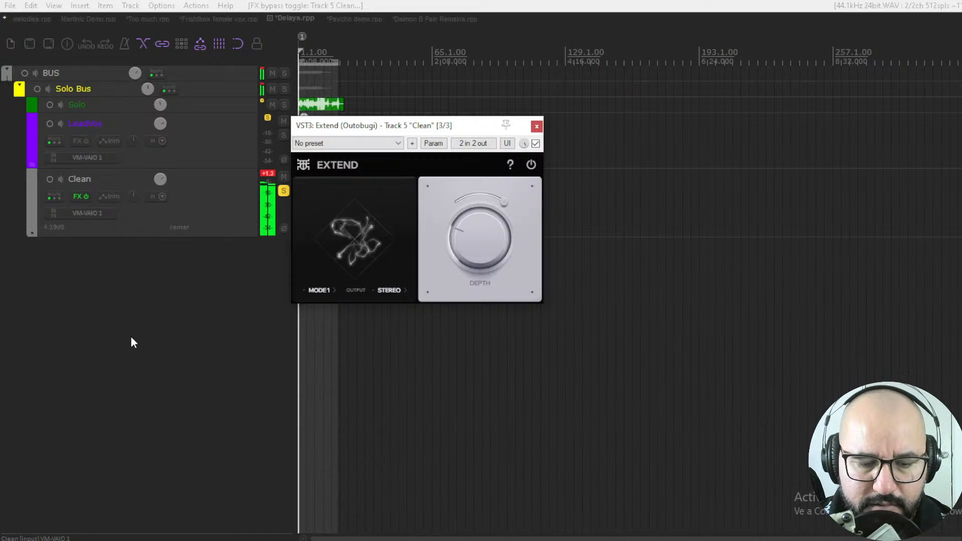
key("ctrl+m")
left_click(65, 384)
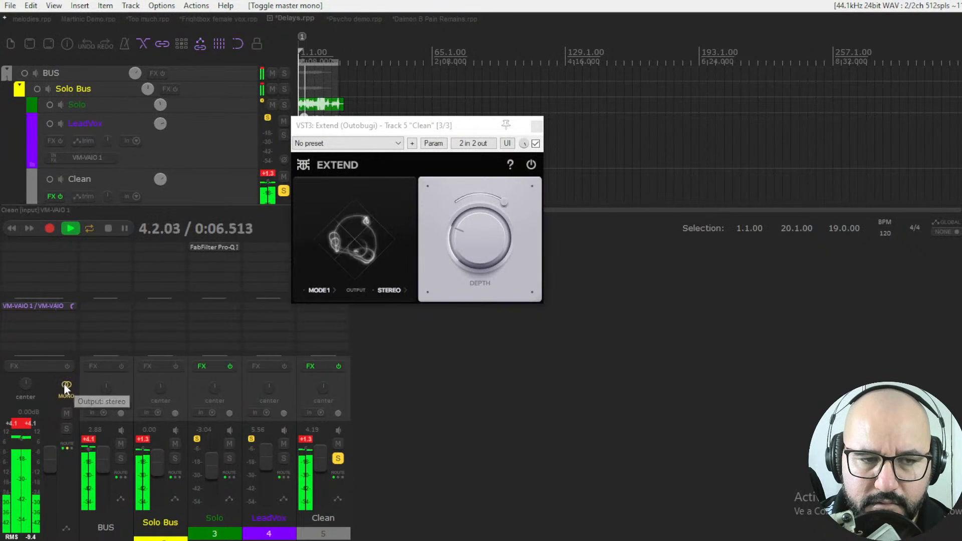
left_click(536, 144)
left_click(535, 143)
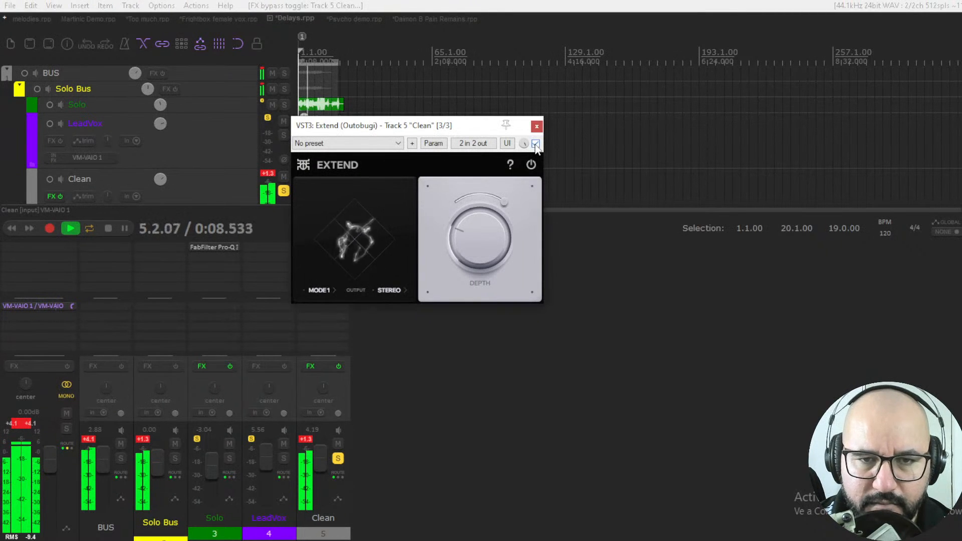
left_click(66, 385)
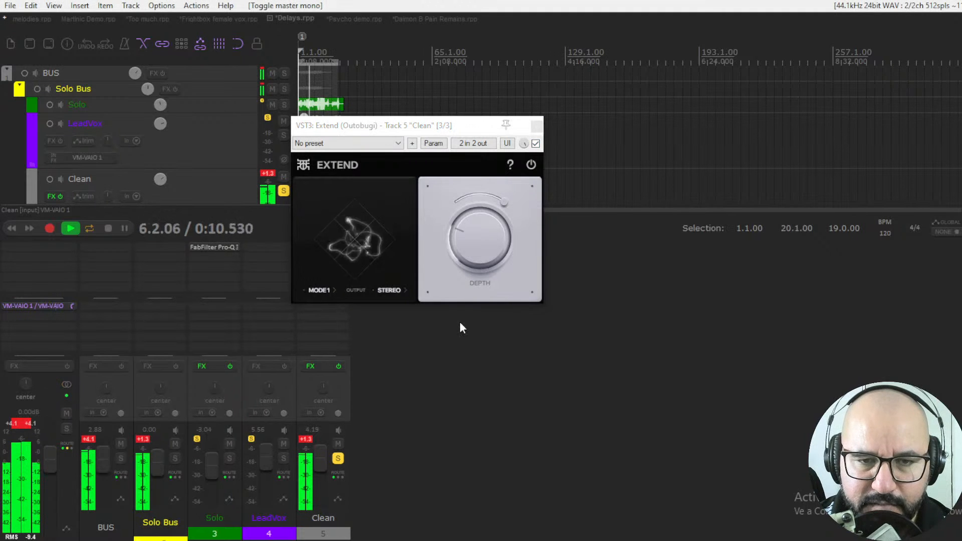
key("space")
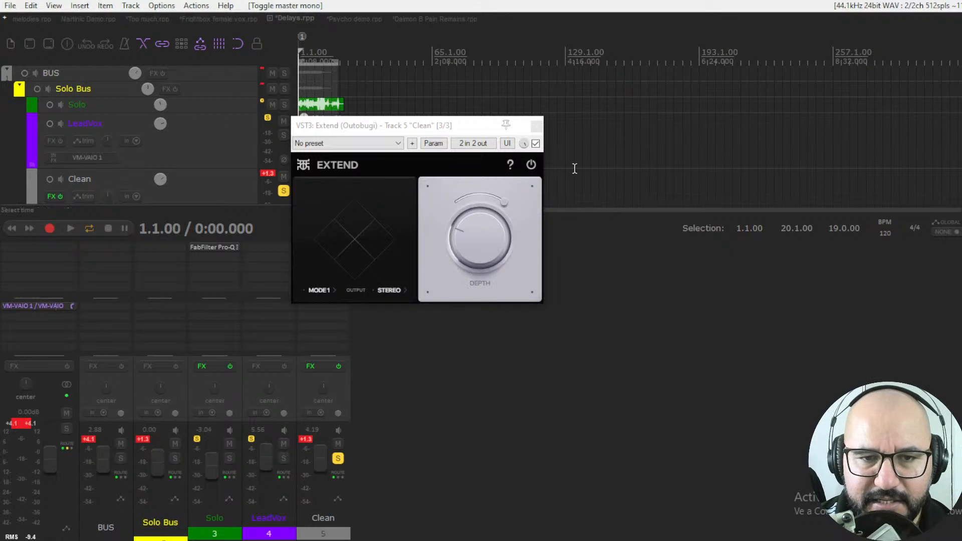
Step: Close Extend and switch to the Psycho demo.rpp project with Termos open on the Drums track
left_click(537, 125)
left_click(354, 19)
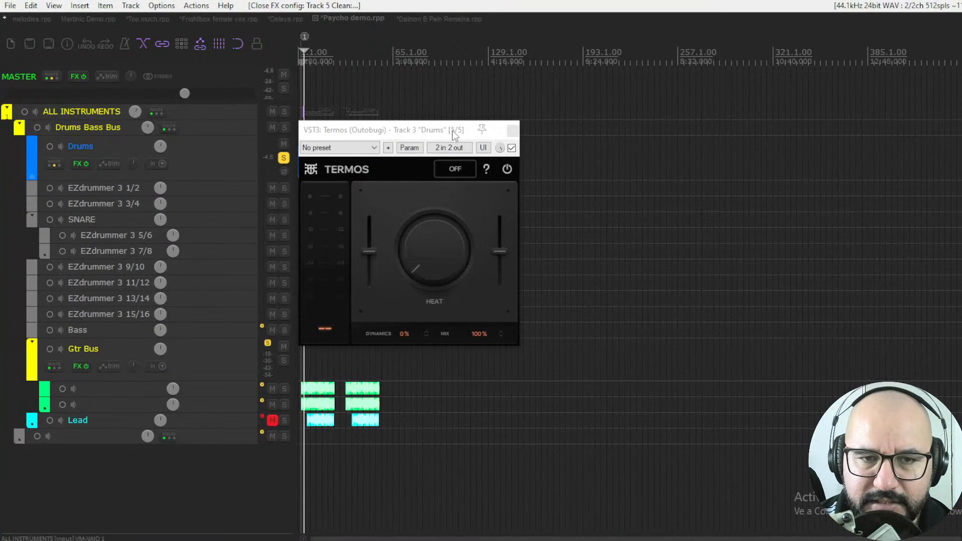
left_click(468, 130)
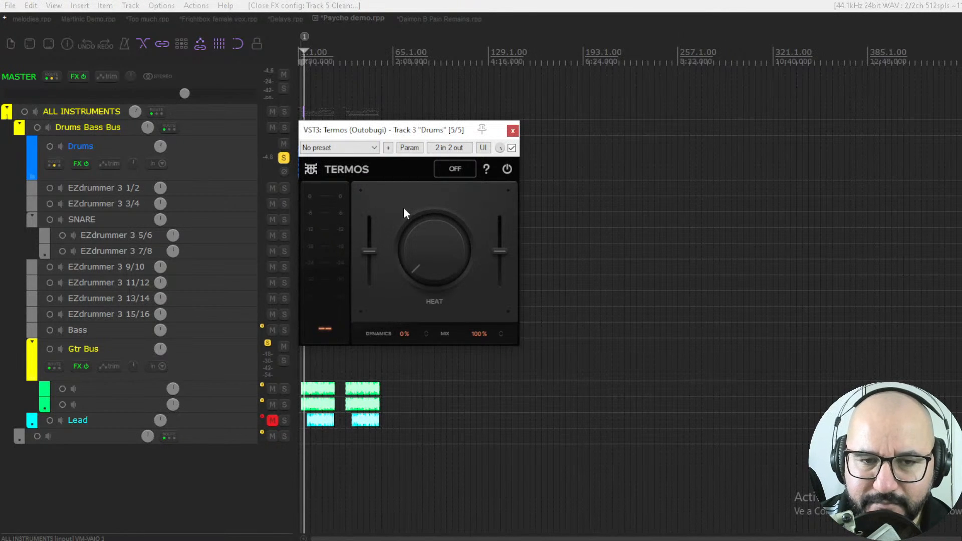
Step: Try out Termos's Heat and Dynamics controls and its Off option with playback stopped
mouse_move(425, 257)
left_mouse_down()
mouse_move(425, 211)
mouse_move(425, 257)
left_mouse_up()
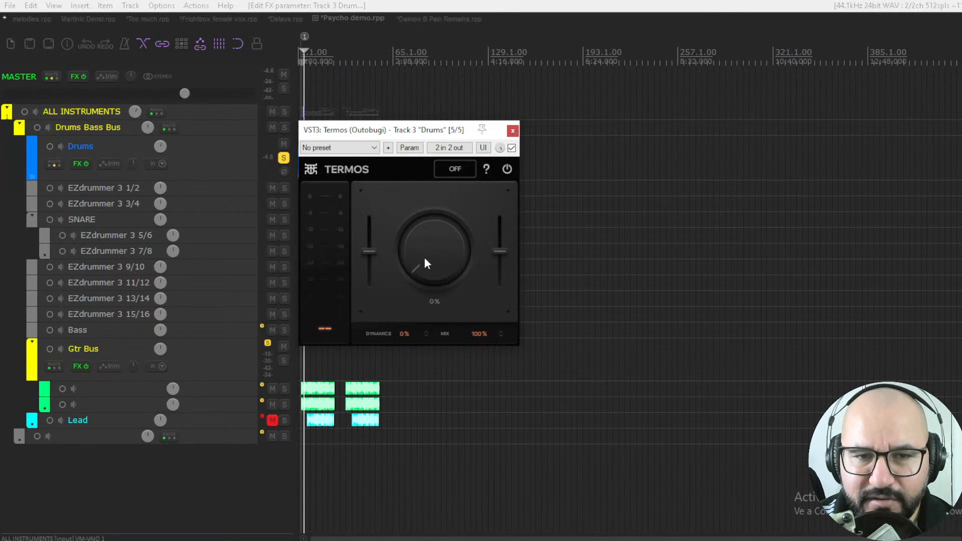
mouse_move(425, 260)
left_mouse_down()
mouse_move(425, 185)
mouse_move(424, 257)
left_mouse_up()
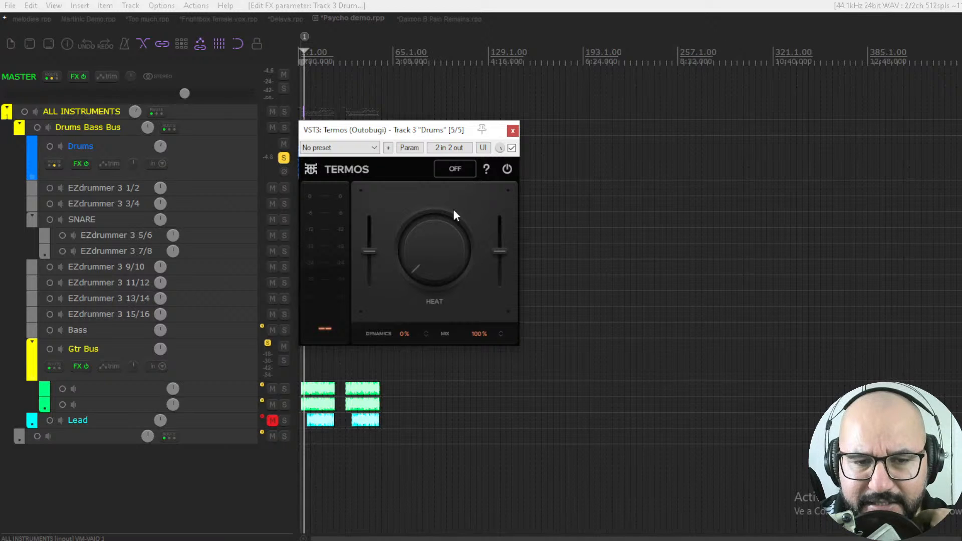
left_click_drag(394, 333, 394, 316)
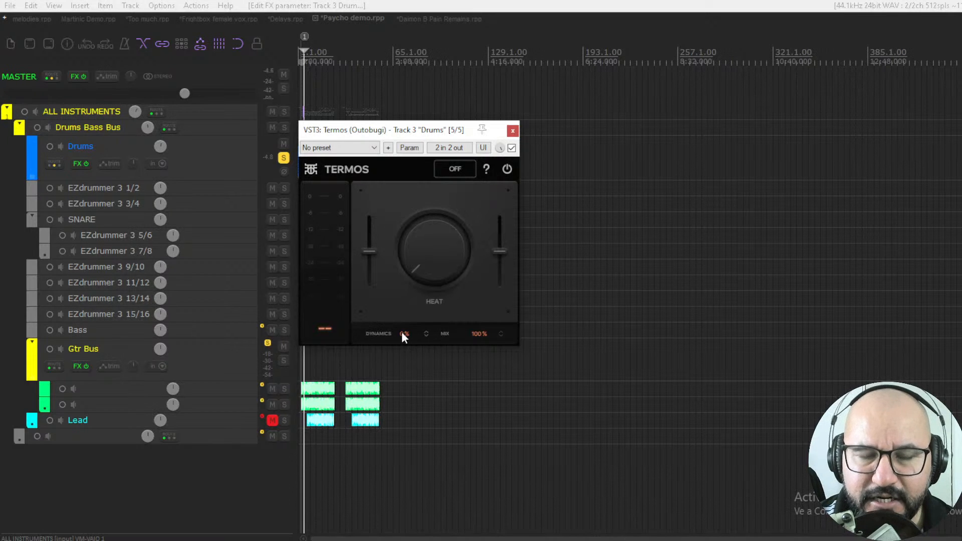
left_click_drag(402, 334, 401, 321)
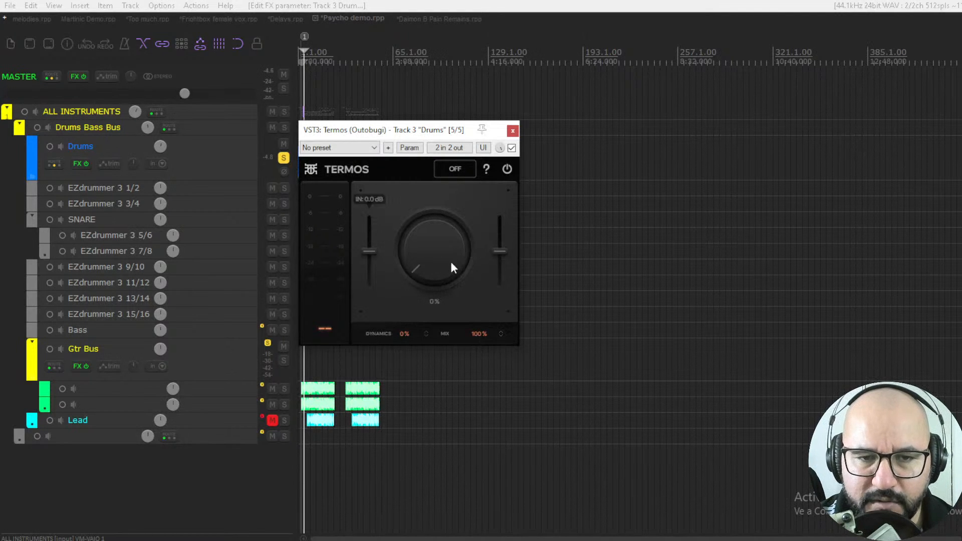
left_click(458, 170)
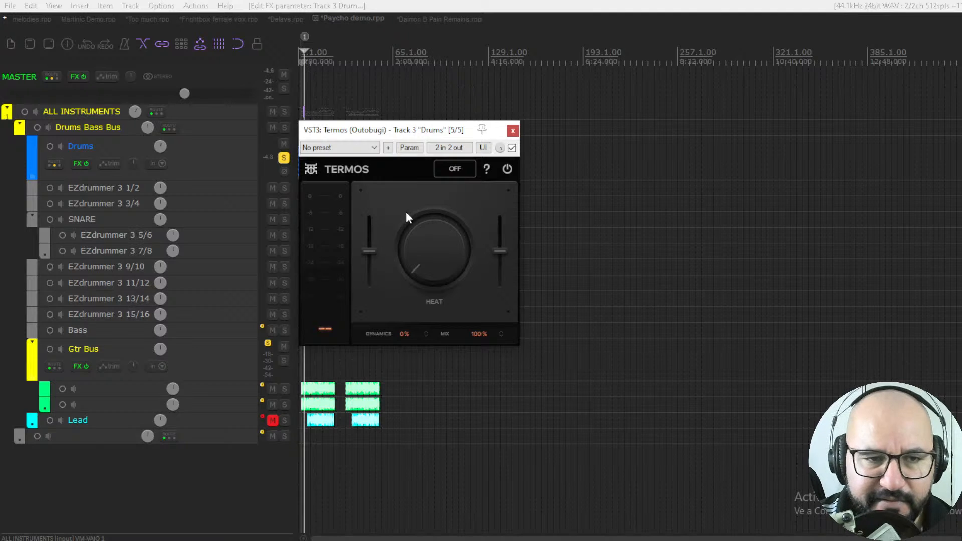
Step: Play the soloed drums and raise the Drums track's volume
key("space")
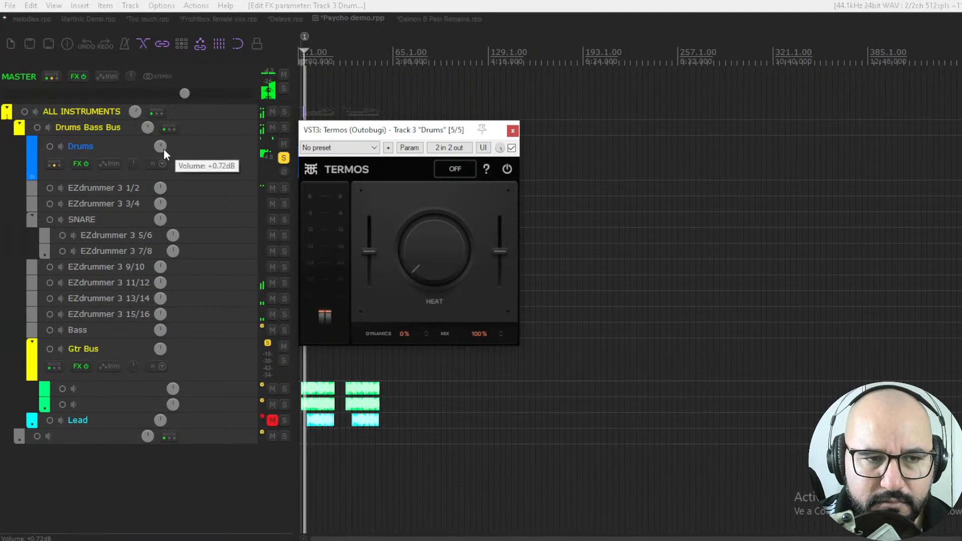
mouse_move(163, 149)
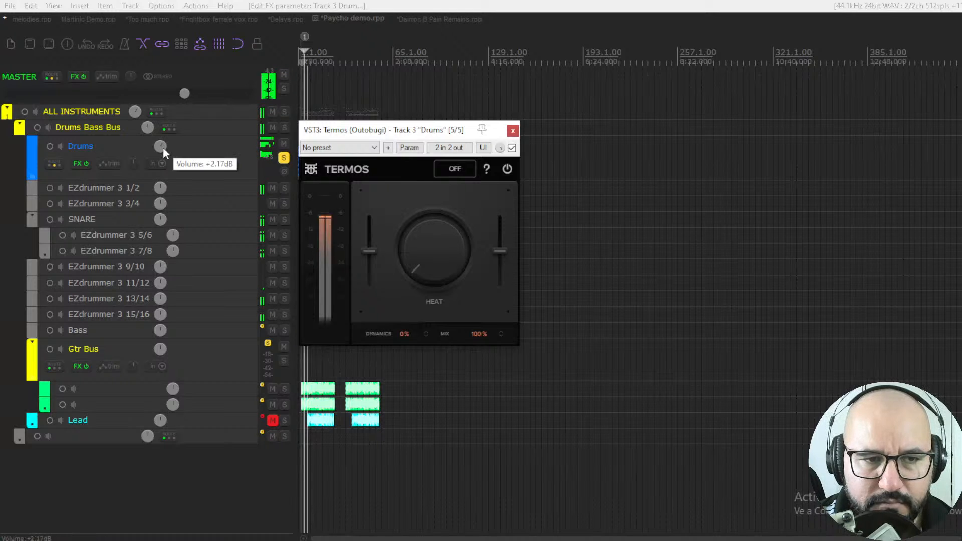
scroll(163, 147, "up", 3)
Step: Set Termos's Heat to about 83% and its output to about 1.9 dB on the Drums track, and restart playback
left_click_drag(434, 267, 435, 215)
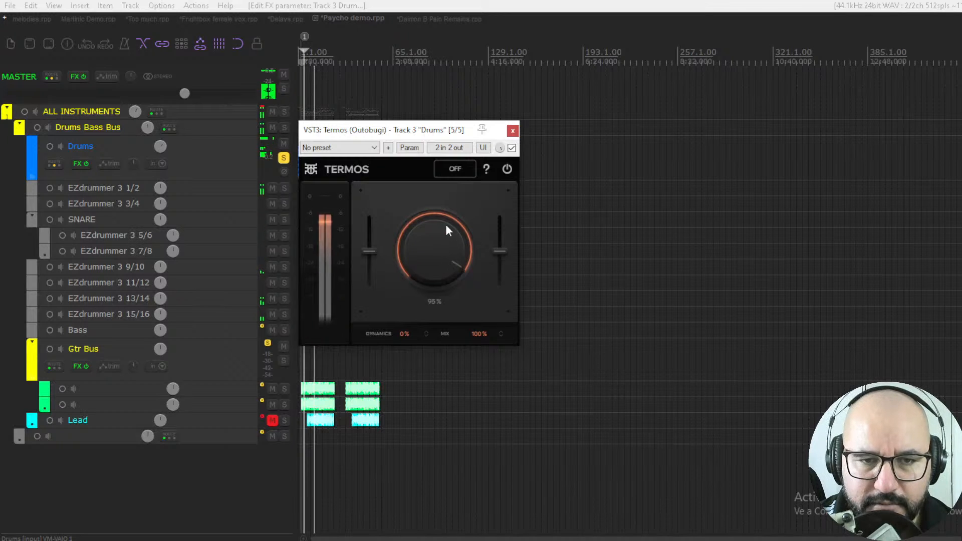
mouse_move(502, 252)
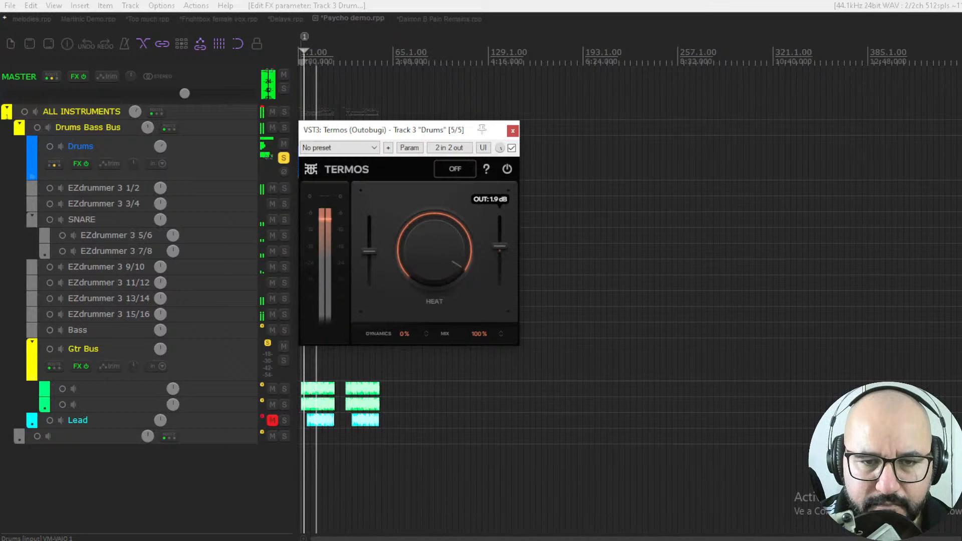
key("space")
mouse_move(434, 249)
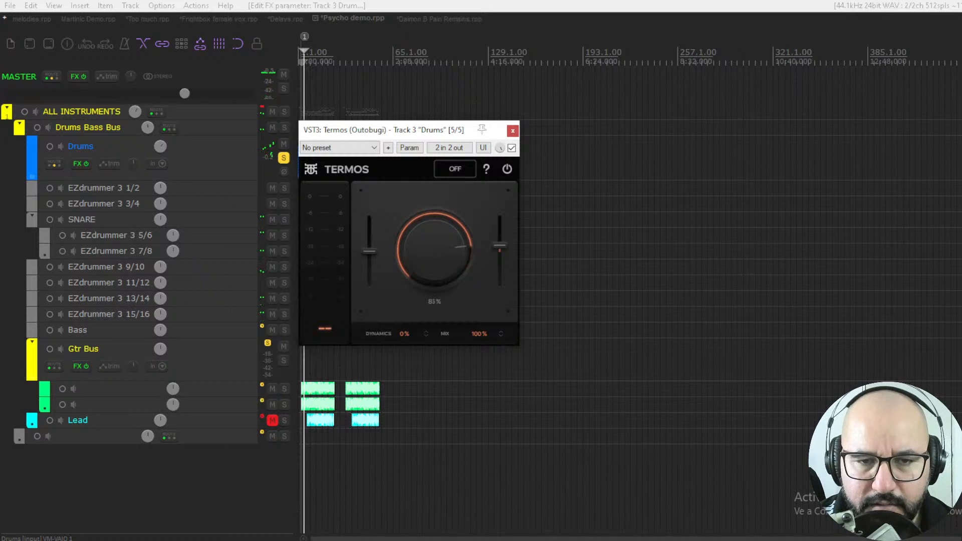
key("space")
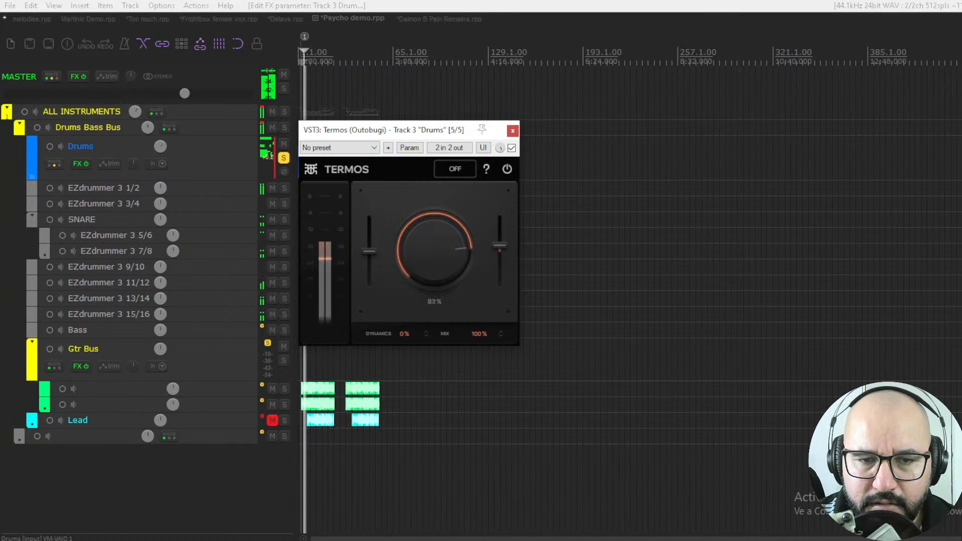
Step: Compare the playing drums with Termos bypassed and active, and slightly raise its Heat and input level
left_click(511, 148)
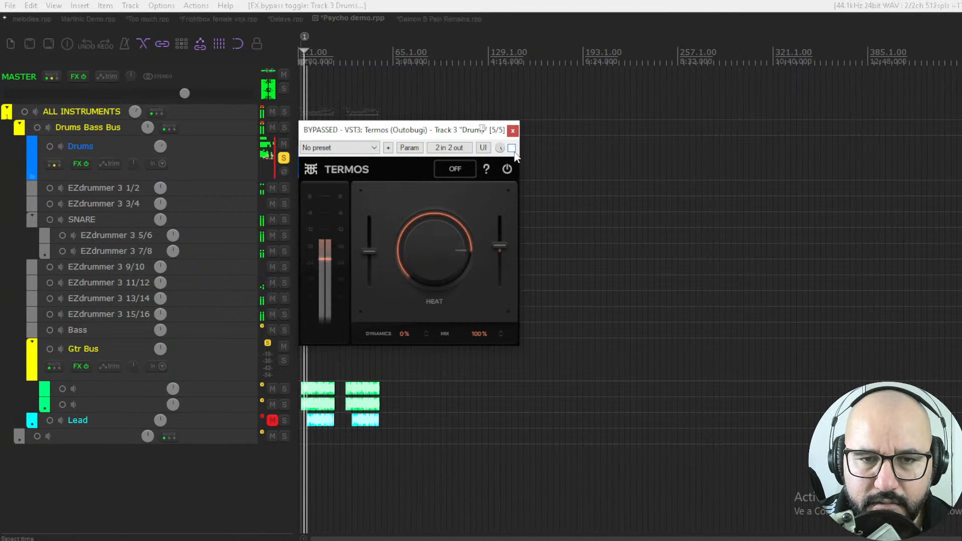
left_click(511, 148)
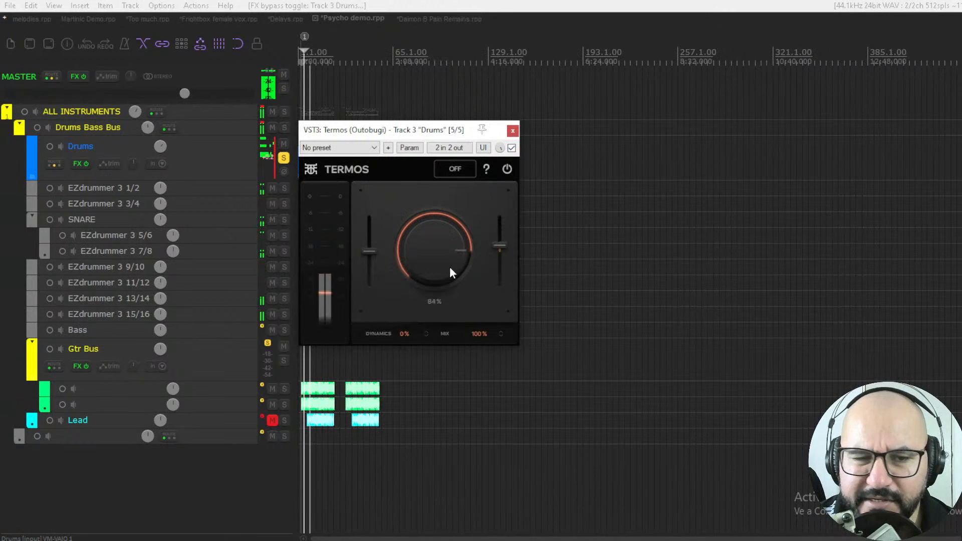
scroll(440, 266, "up", 2)
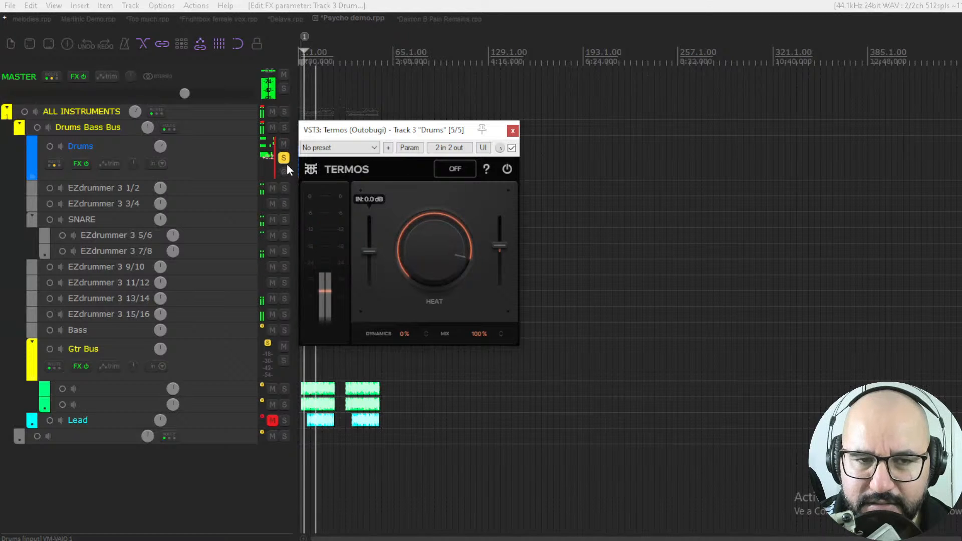
left_click_drag(368, 253, 368, 245)
key("space")
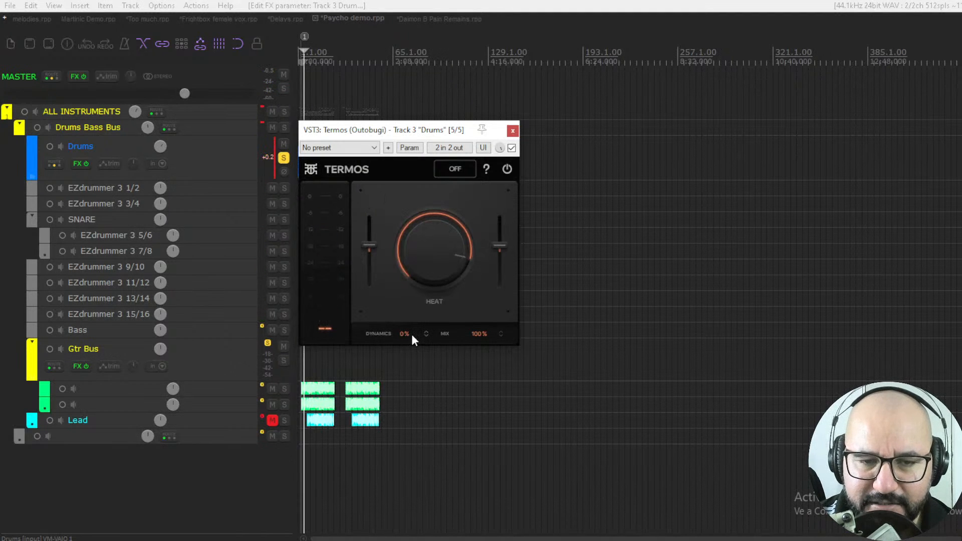
Step: Play the drums with Termos's Dynamics at 100%, compare bypassed and active, and reduce Dynamics to 71%
key("space")
left_click_drag(404, 336, 405, 333)
left_click_drag(426, 333, 425, 303)
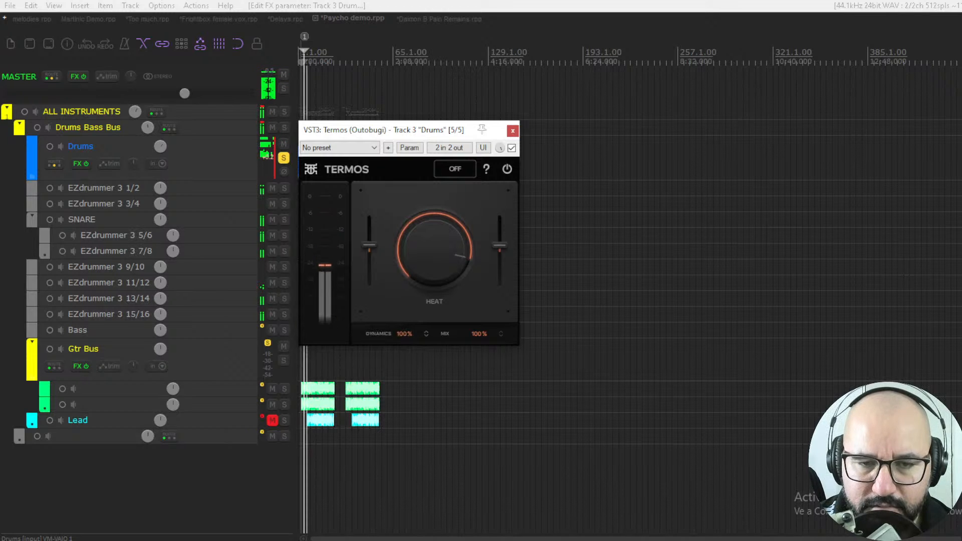
left_click(512, 147)
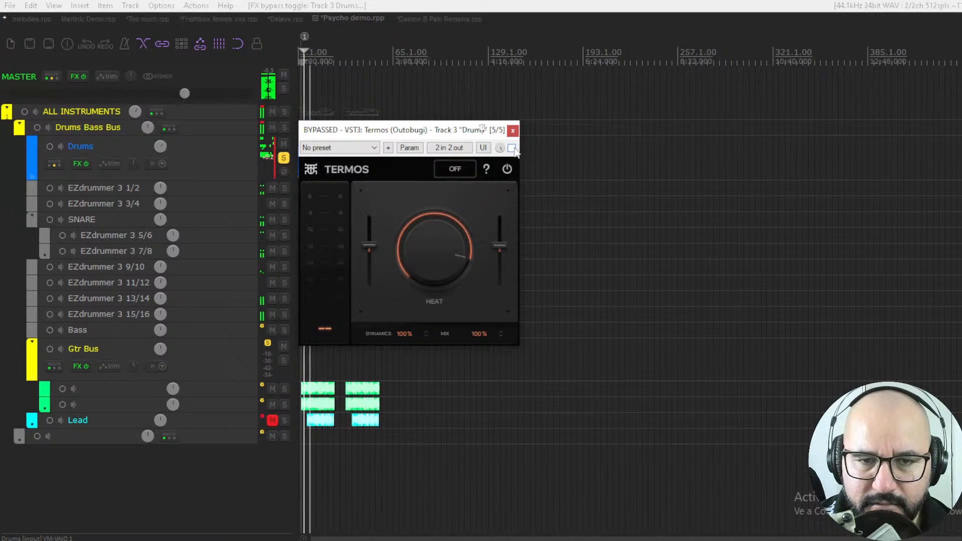
left_click(512, 148)
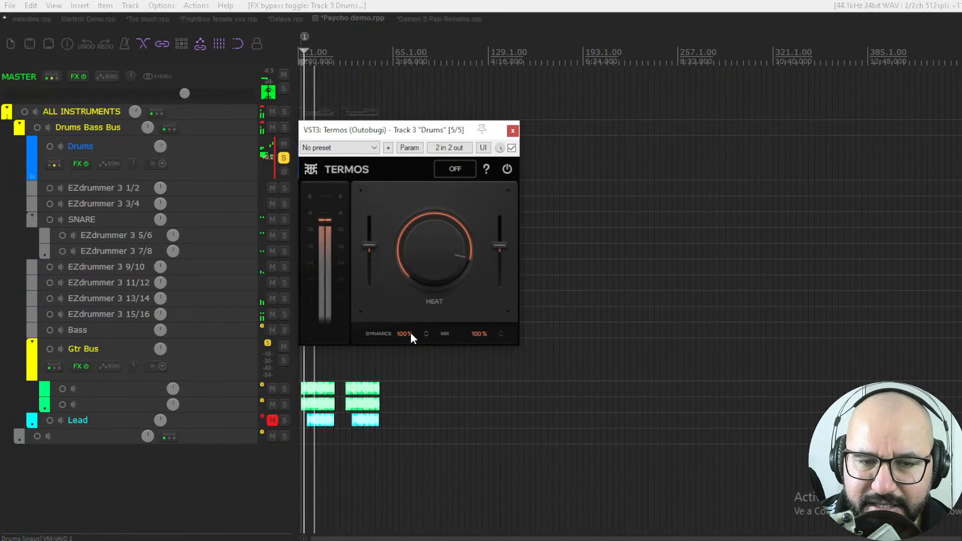
mouse_move(410, 332)
left_mouse_down()
mouse_move(410, 370)
mouse_move(410, 333)
left_mouse_up()
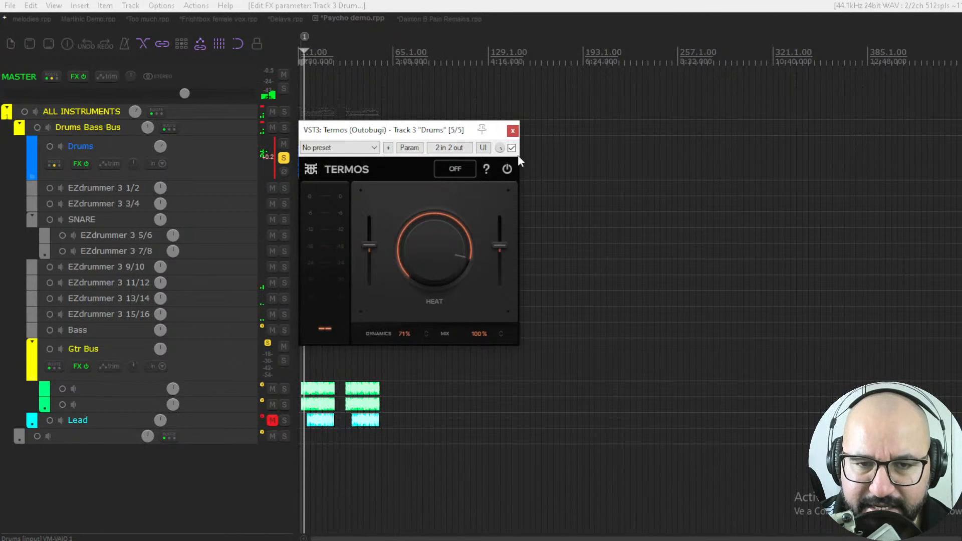
Step: Close the Drums track's Termos and change the solo from Drums to the Gtr Bus
left_click(284, 158)
left_click(512, 130)
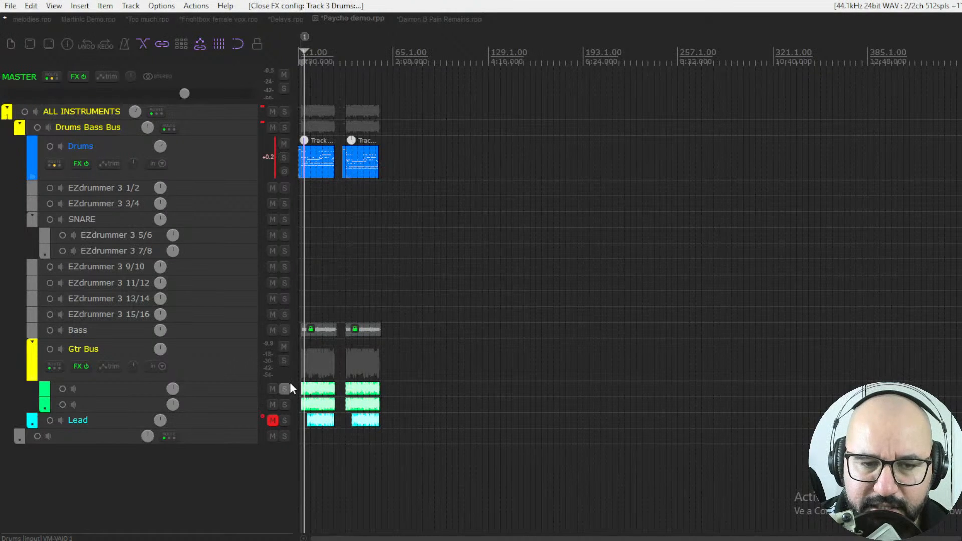
left_click(283, 361)
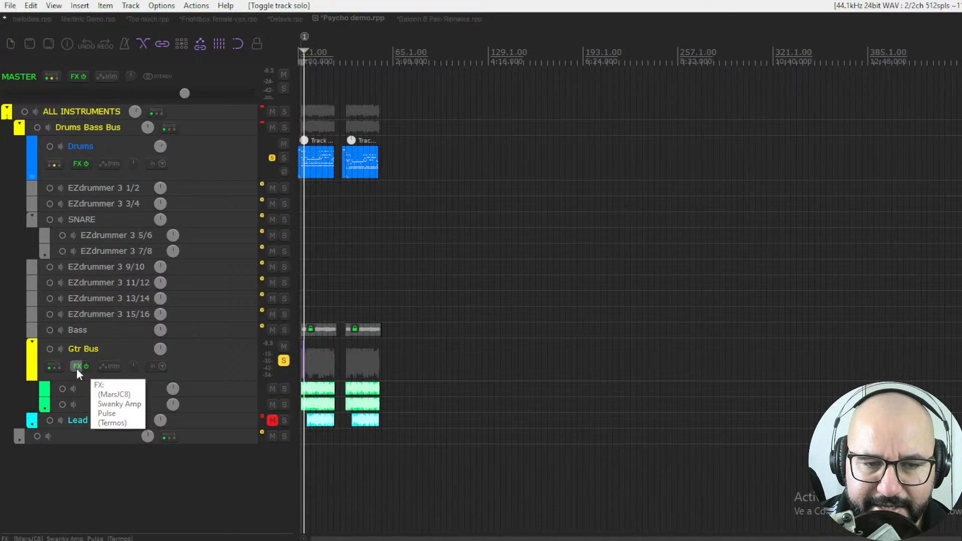
Step: Play the soloed Gtr Bus and open and enable its bypassed Termos plug-in
key("space")
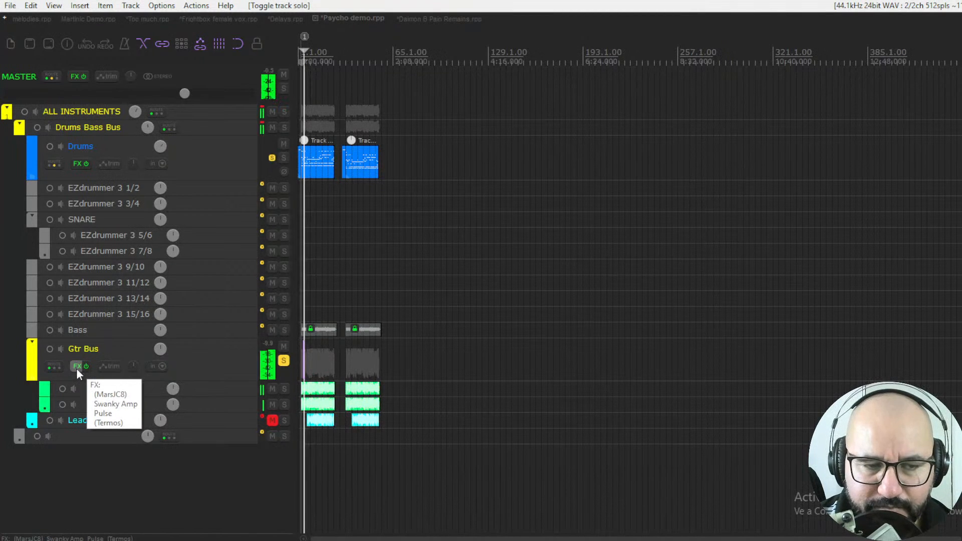
right_click(76, 367)
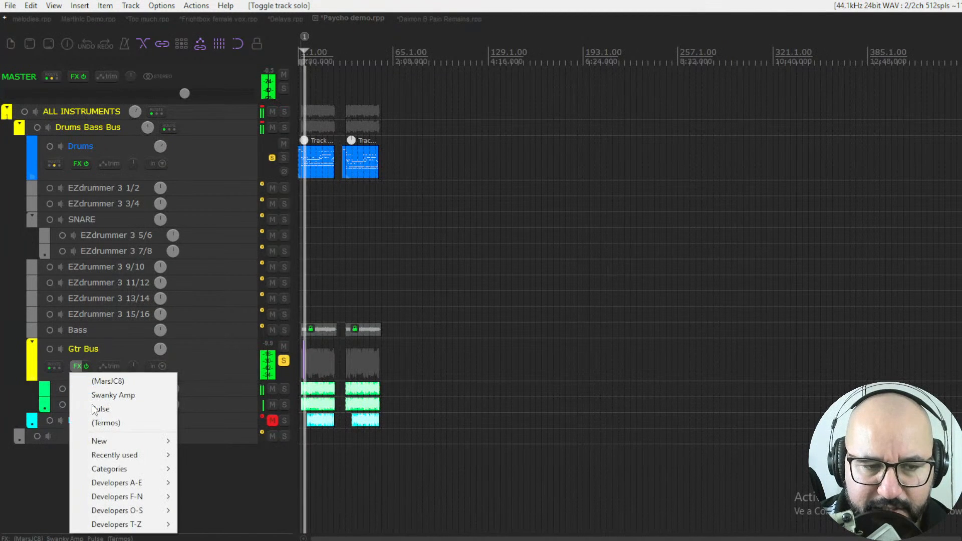
left_click(108, 422)
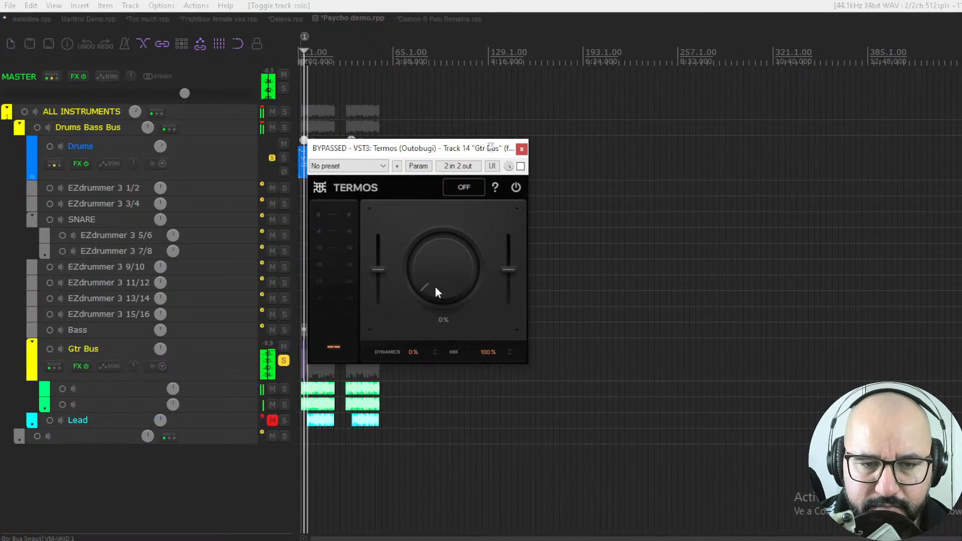
left_click(520, 165)
Step: Raise Termos's Heat on the Gtr Bus and lower its output to about -4.6 dB
mouse_move(451, 266)
left_mouse_down()
mouse_move(450, 250)
mouse_move(450, 261)
left_mouse_up()
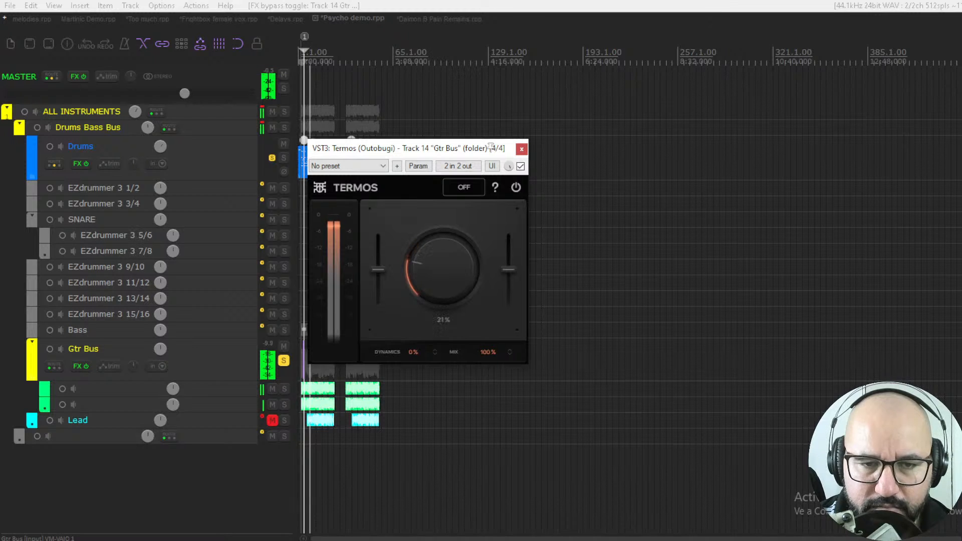
left_click_drag(504, 281, 504, 296)
left_click_drag(444, 273, 444, 258)
left_click_drag(508, 286, 508, 282)
Step: Compare the guitars with Termos bypassed and active, and reduce its Heat to about 36%
left_click(520, 166)
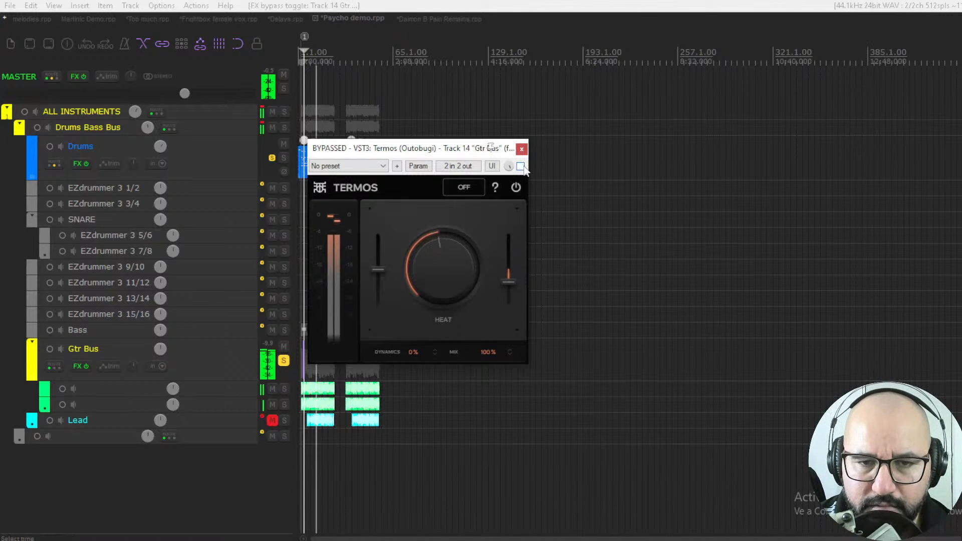
left_click(521, 166)
left_click_drag(450, 290, 449, 298)
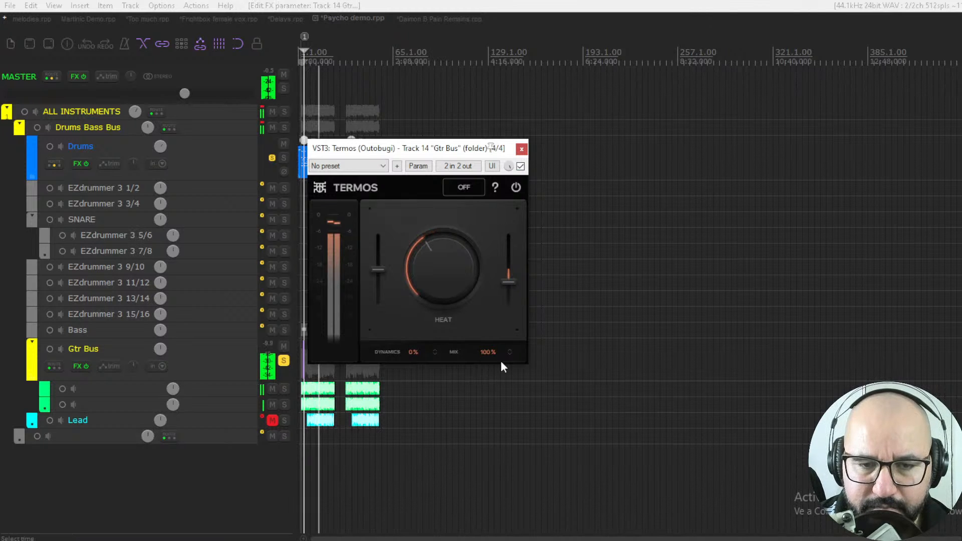
key("space")
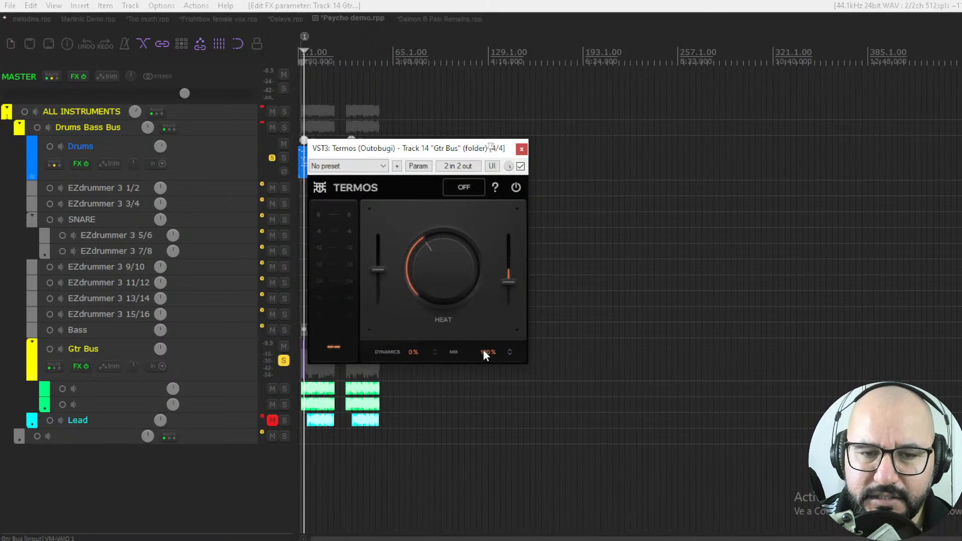
Step: Set Termos's Mix to 50% on the playing Gtr Bus and compare it bypassed and active
key("space")
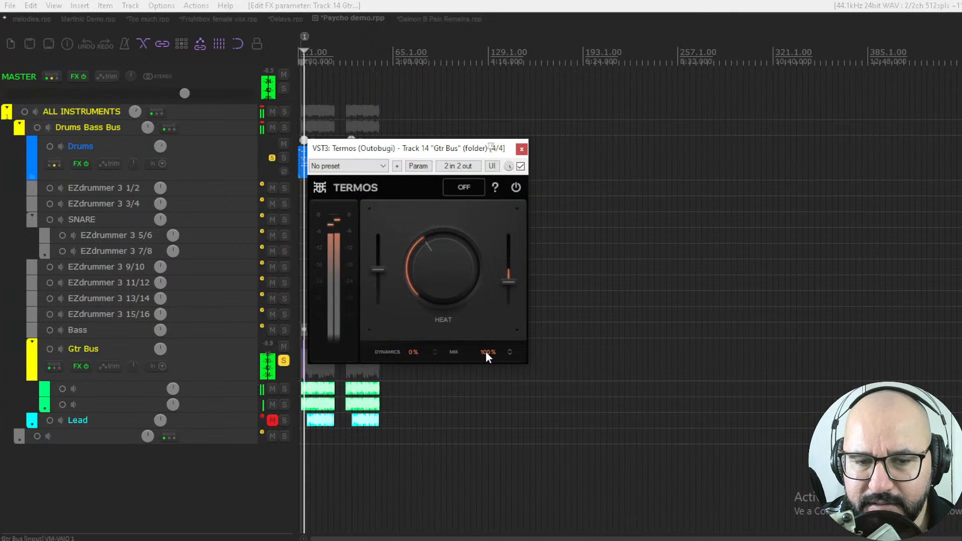
left_click_drag(485, 350, 485, 369)
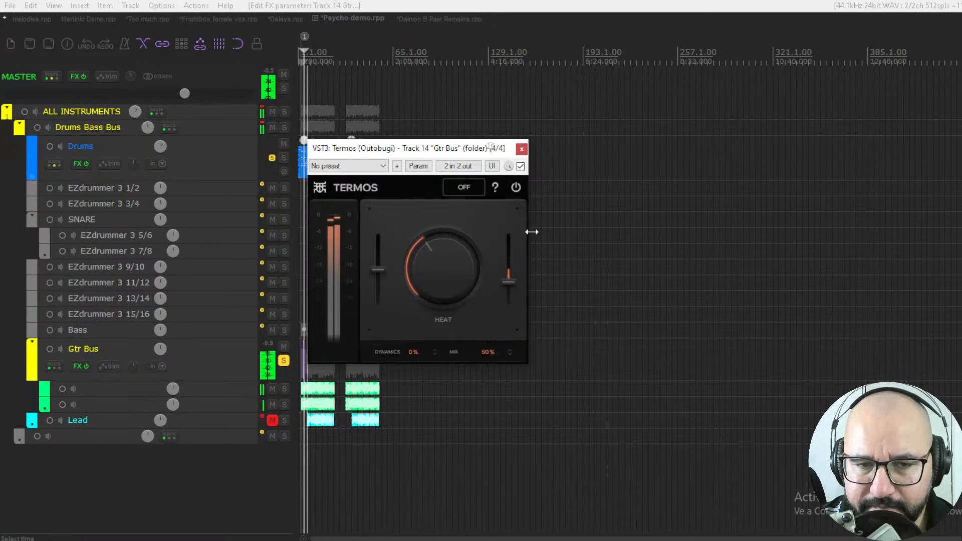
left_click(520, 166)
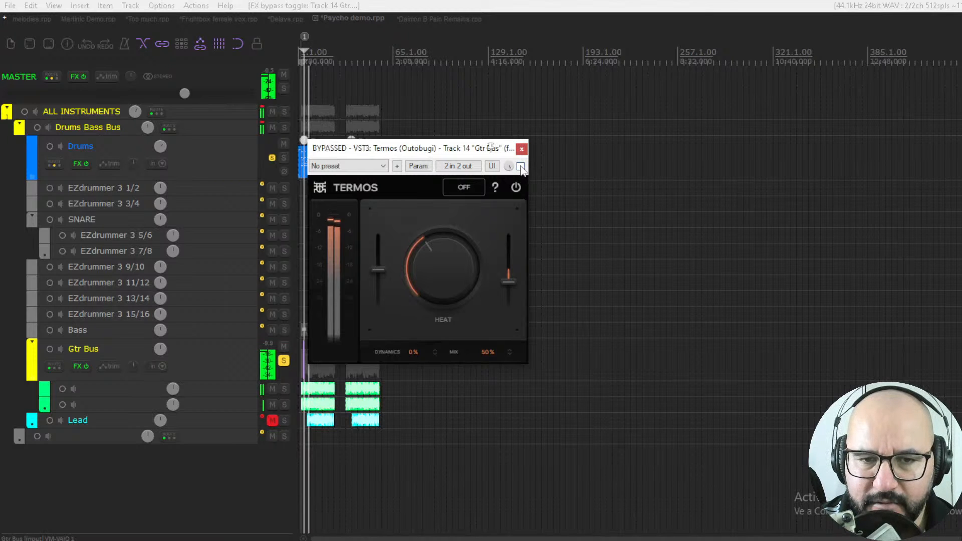
left_click(520, 166)
mouse_move(506, 276)
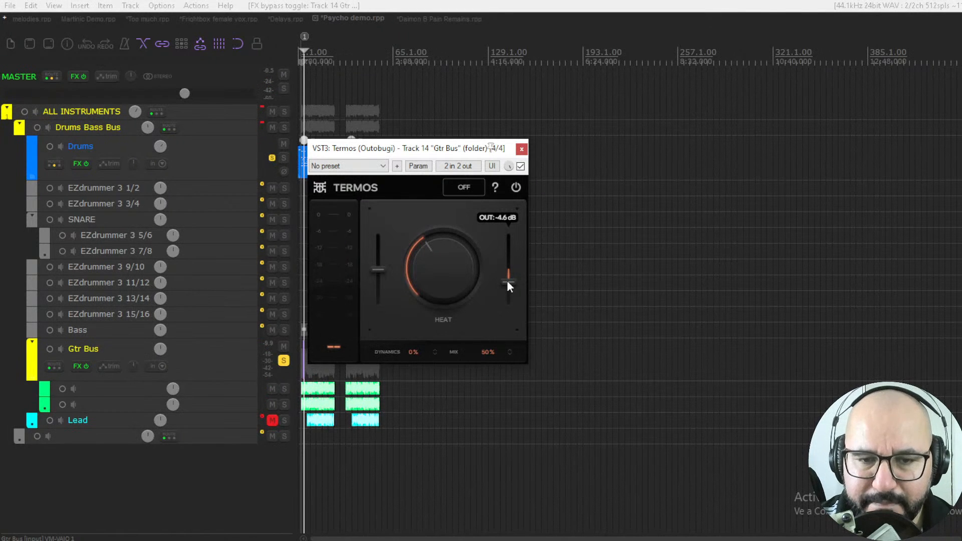
Step: Replay the guitars with Termos bypassed and active, and set its output to -4.5 dB
key("space")
left_click(520, 165)
left_click(520, 166)
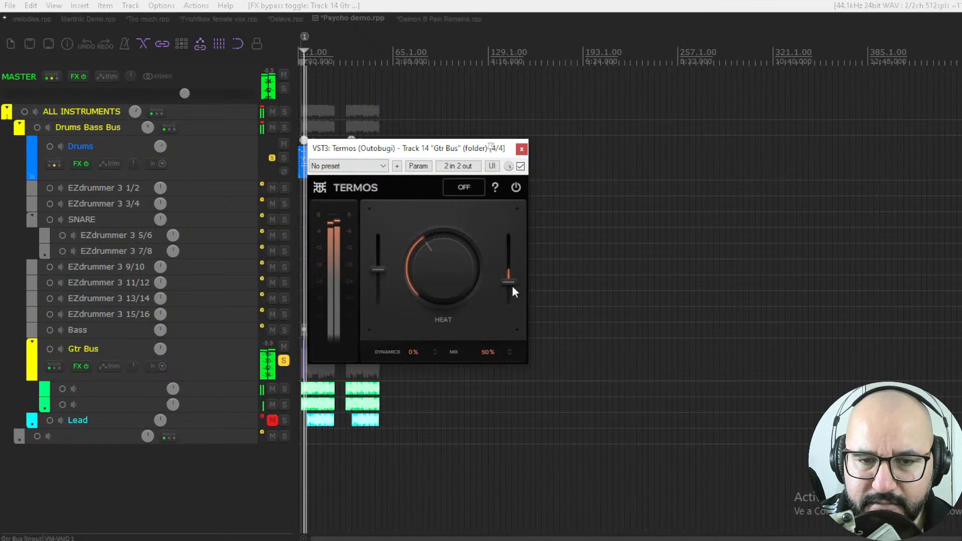
left_click_drag(508, 278, 509, 281)
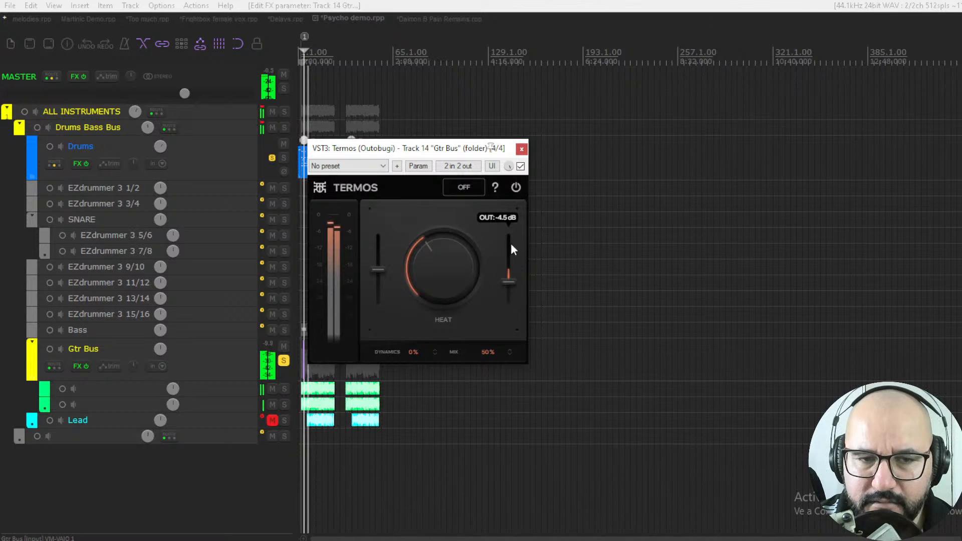
Step: Reduce Termos's Heat on the Gtr Bus to about 26% and set its oversampling to 4X
mouse_move(469, 263)
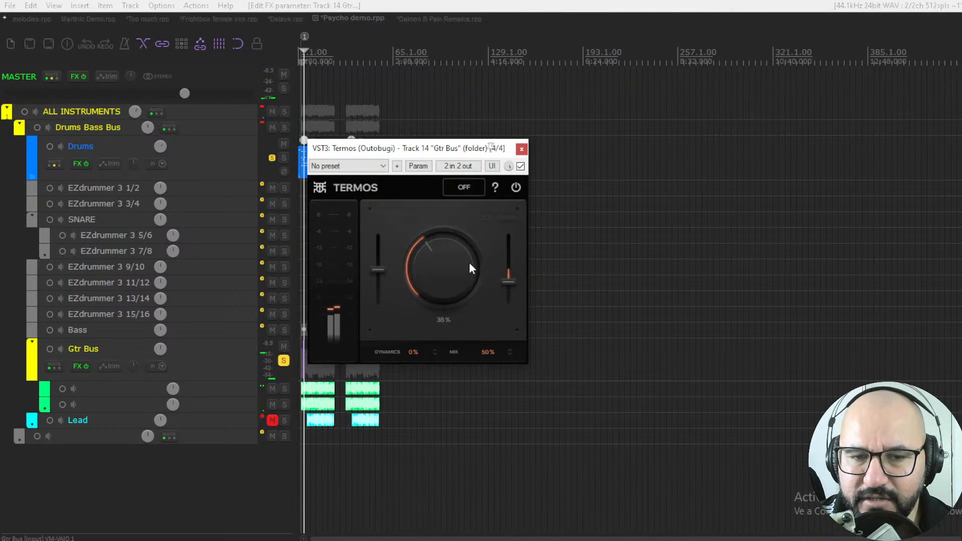
left_click_drag(469, 262, 471, 254)
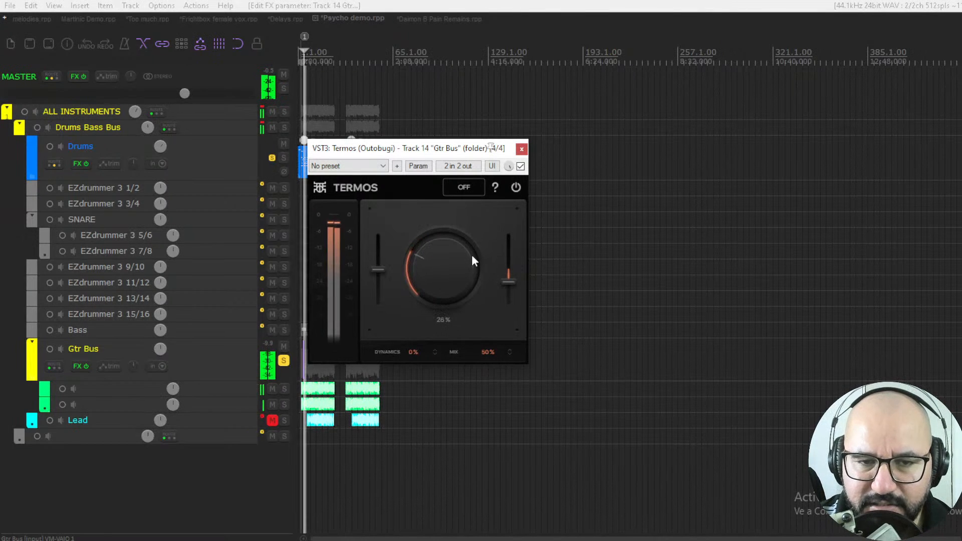
left_click(468, 188)
left_click(461, 188)
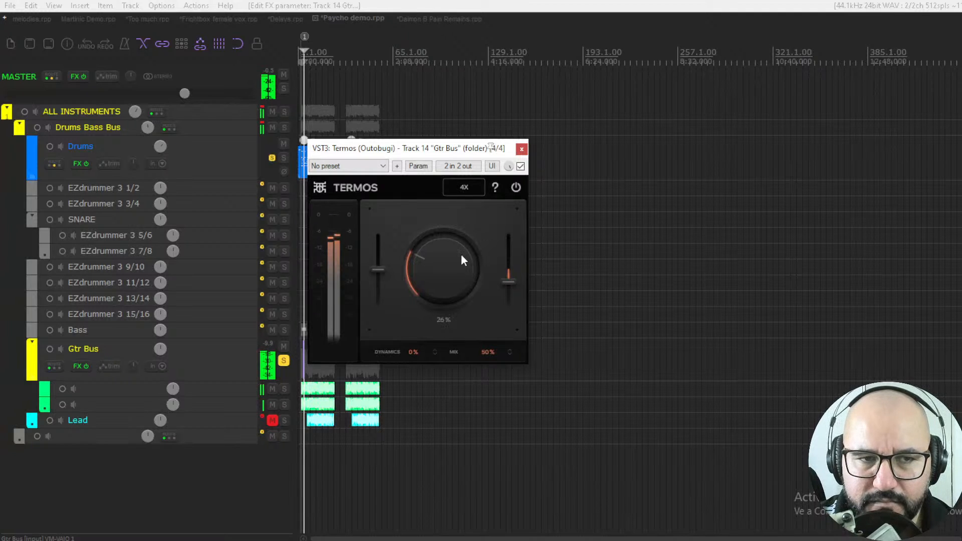
Step: Switch to the Daimon B Pain Remains.rpp project and try out Dualcut's Highpass and Lowpass controls on the KEYS-SYNTH track
left_click(427, 19)
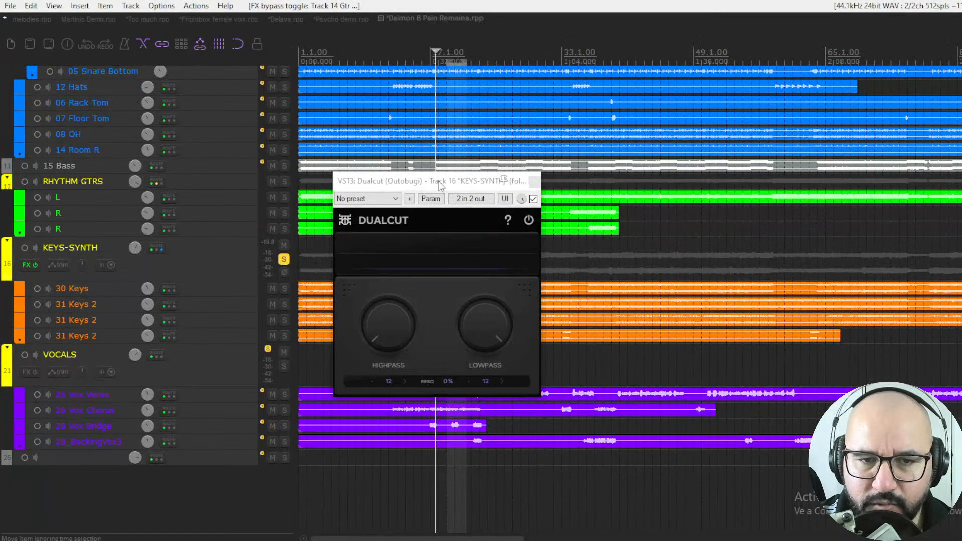
left_click(429, 184)
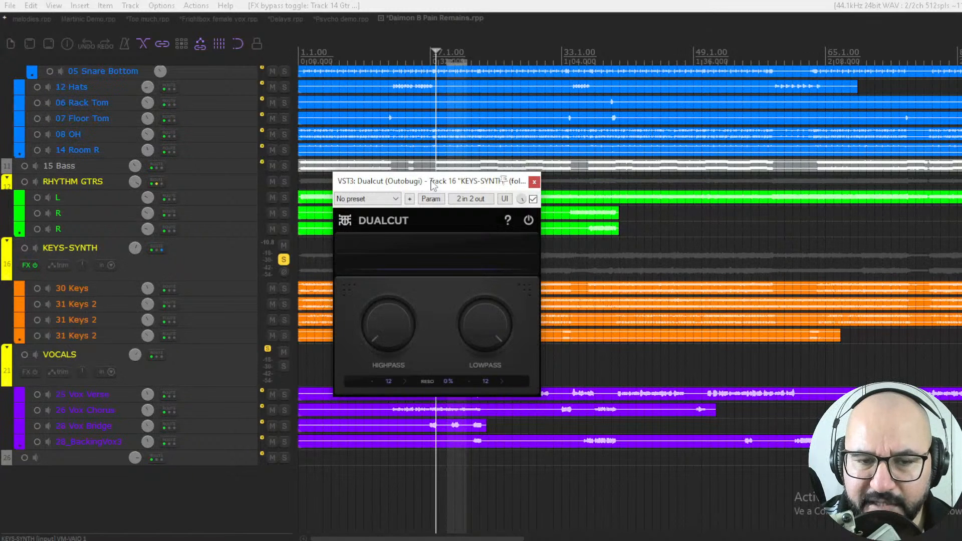
mouse_move(400, 310)
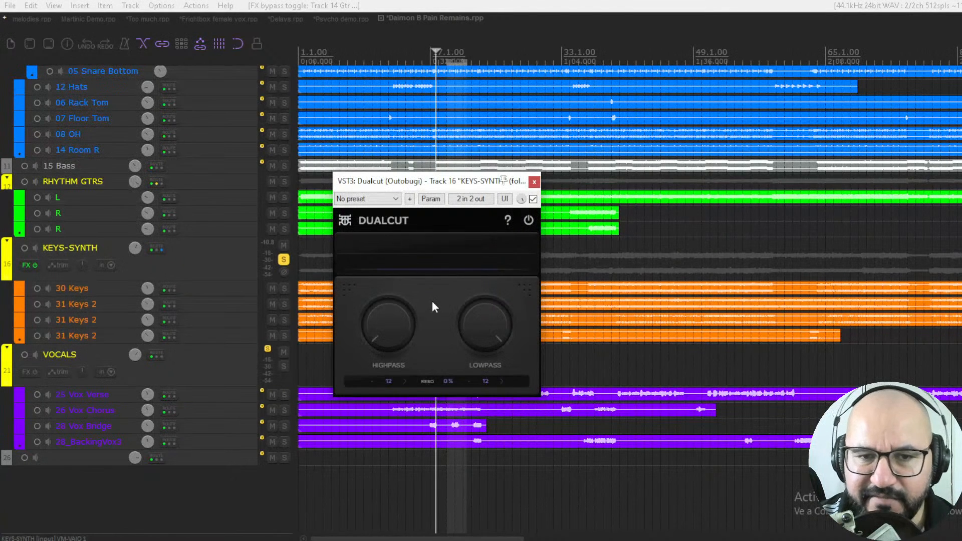
mouse_move(400, 314)
left_mouse_down()
mouse_move(401, 285)
mouse_move(401, 320)
left_mouse_up()
mouse_move(496, 337)
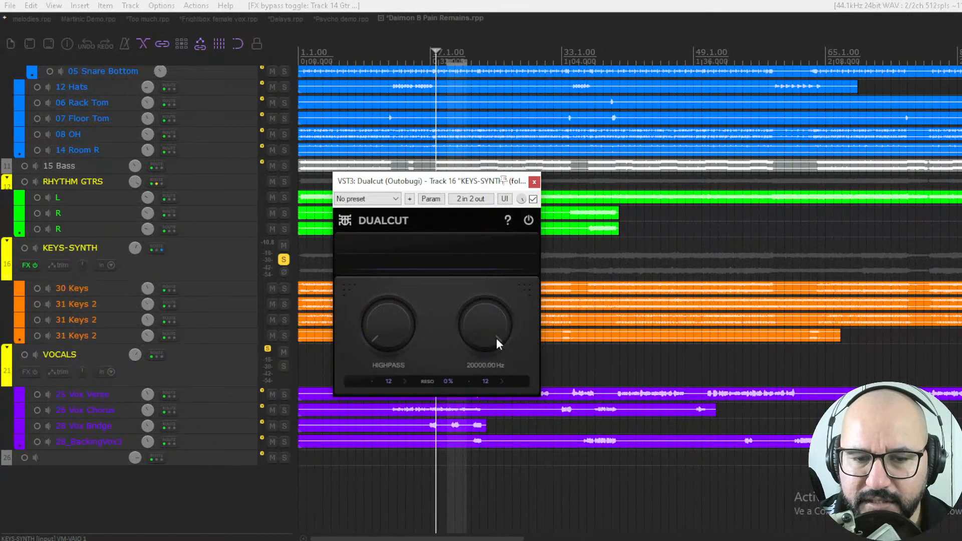
mouse_move(503, 326)
left_mouse_down()
mouse_move(503, 351)
mouse_move(497, 330)
left_mouse_up()
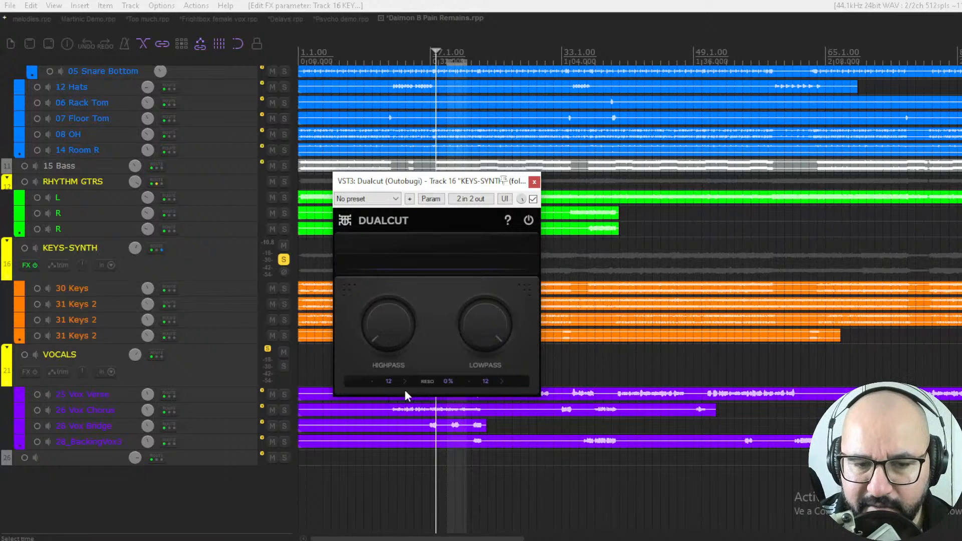
Step: Try Dualcut's Highpass slope at 60, return it to 12, and sweep both filters over the playing KEYS-SYNTH track
scroll(392, 383, "up", 1)
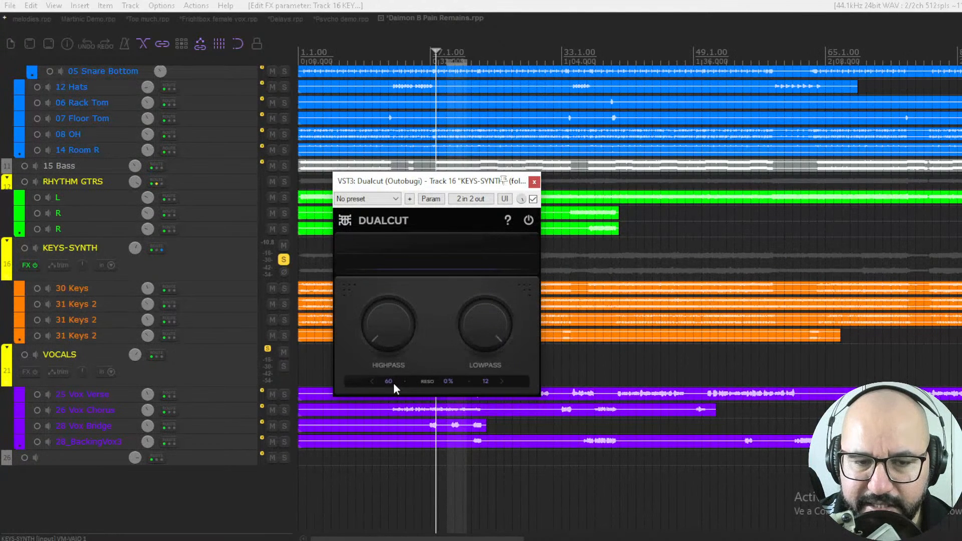
left_click(373, 381)
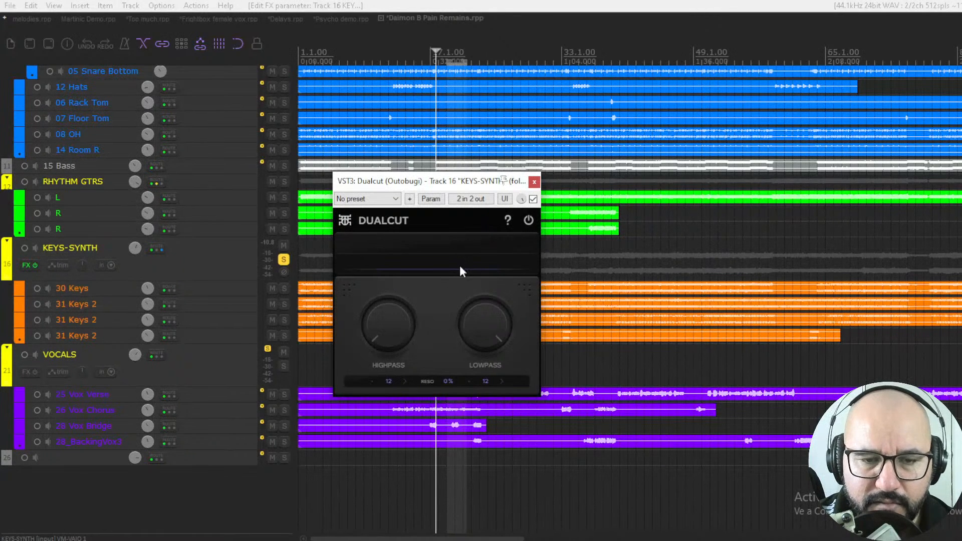
key("space")
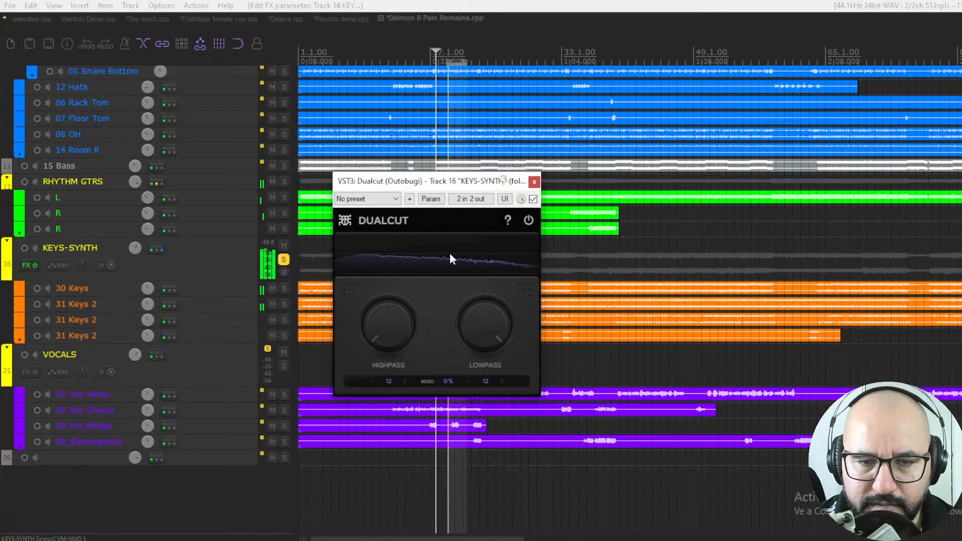
mouse_move(389, 326)
left_click_drag(388, 326, 388, 288)
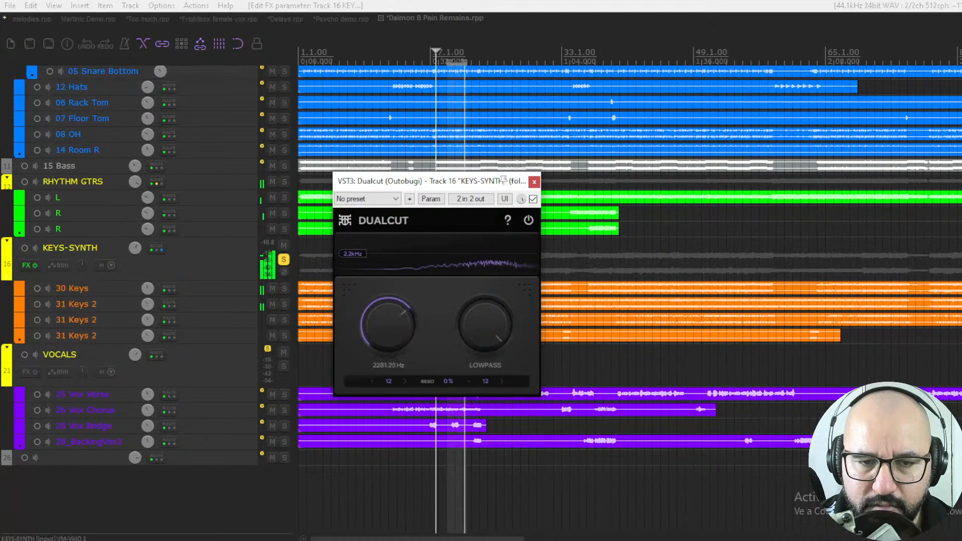
double_click(375, 257)
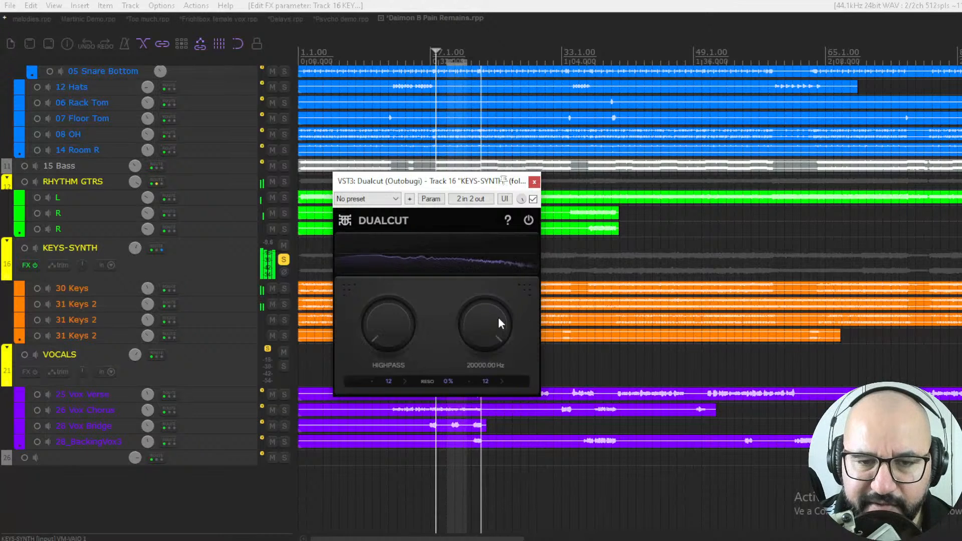
mouse_move(488, 315)
left_mouse_down()
mouse_move(488, 328)
mouse_move(492, 248)
left_mouse_up()
key("space")
Step: Set Dualcut's resonance to 100% and sweep the Highpass and Lowpass while the keys play
key("space")
left_click_drag(449, 377, 449, 331)
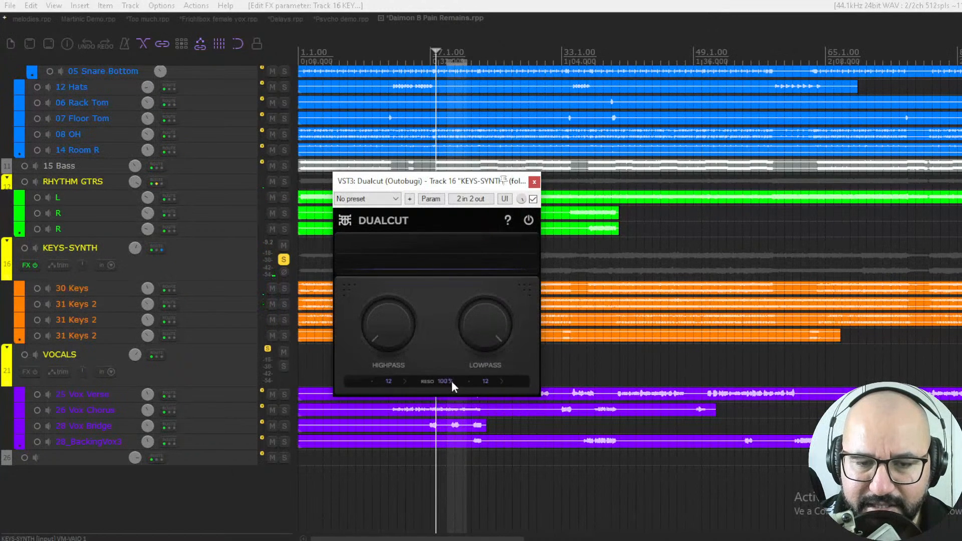
mouse_move(401, 329)
left_mouse_down()
mouse_move(401, 295)
mouse_move(398, 329)
left_mouse_up()
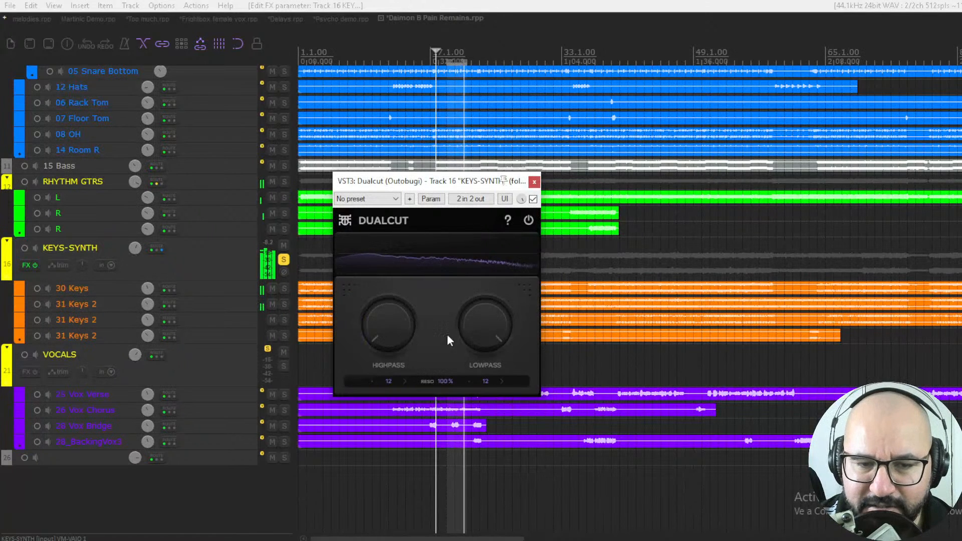
mouse_move(485, 320)
left_mouse_down()
mouse_move(485, 341)
mouse_move(485, 306)
left_mouse_up()
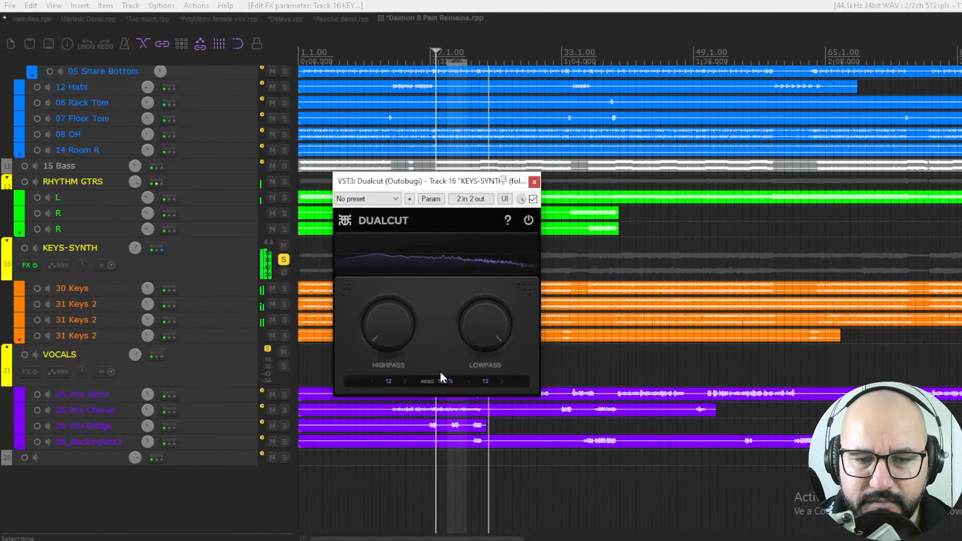
Step: Set Dualcut's resonance to 0% and sweep the Highpass and Lowpass again for comparison
left_click_drag(444, 382, 443, 431)
mouse_move(388, 323)
left_mouse_down()
mouse_move(388, 300)
mouse_move(388, 325)
left_mouse_up()
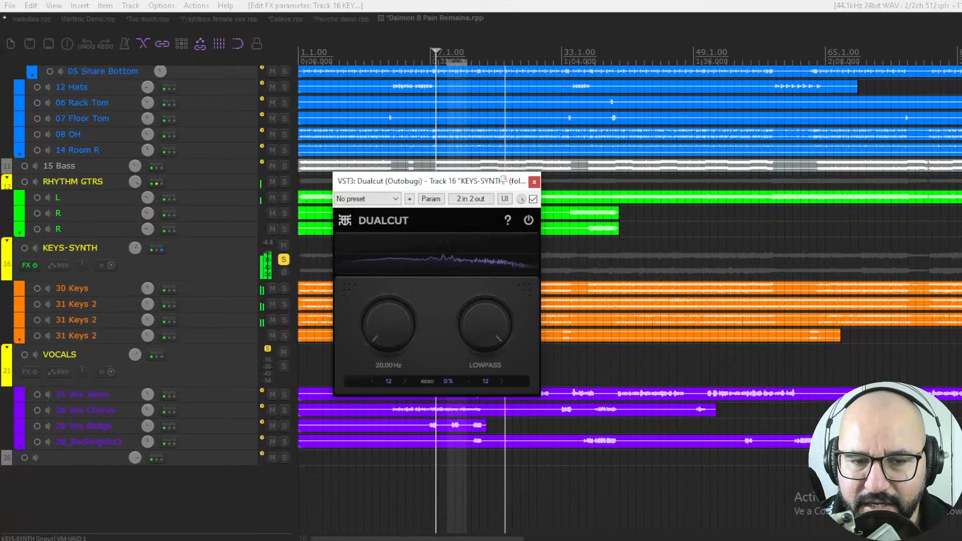
left_click_drag(467, 311, 467, 301)
Step: Restore Dualcut's resonance to 100%, repeat both filter sweeps on the keys, and stop playback
left_click_drag(446, 381, 435, 379)
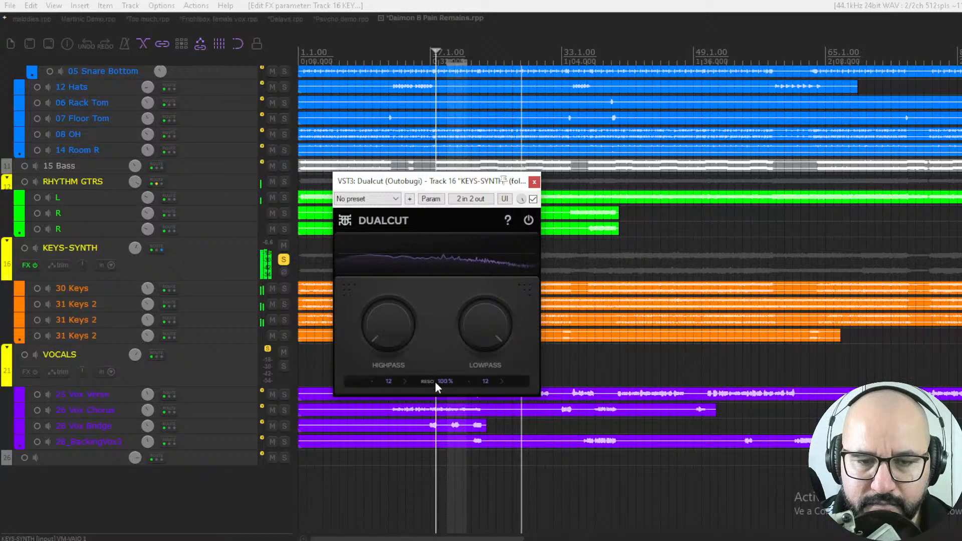
mouse_move(382, 342)
left_mouse_down()
mouse_move(382, 306)
mouse_move(407, 351)
left_mouse_up()
mouse_move(479, 316)
left_mouse_down()
mouse_move(479, 365)
mouse_move(478, 317)
left_mouse_up()
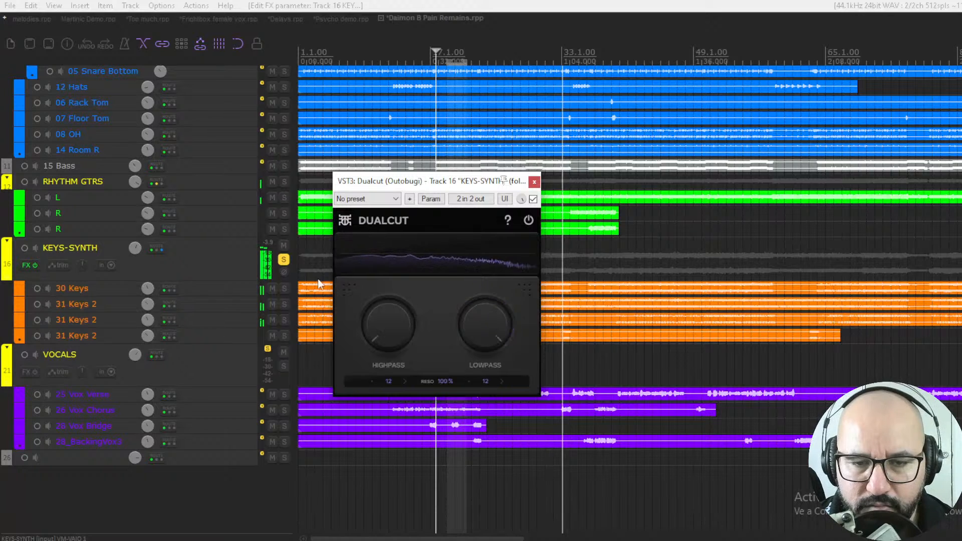
key("space")
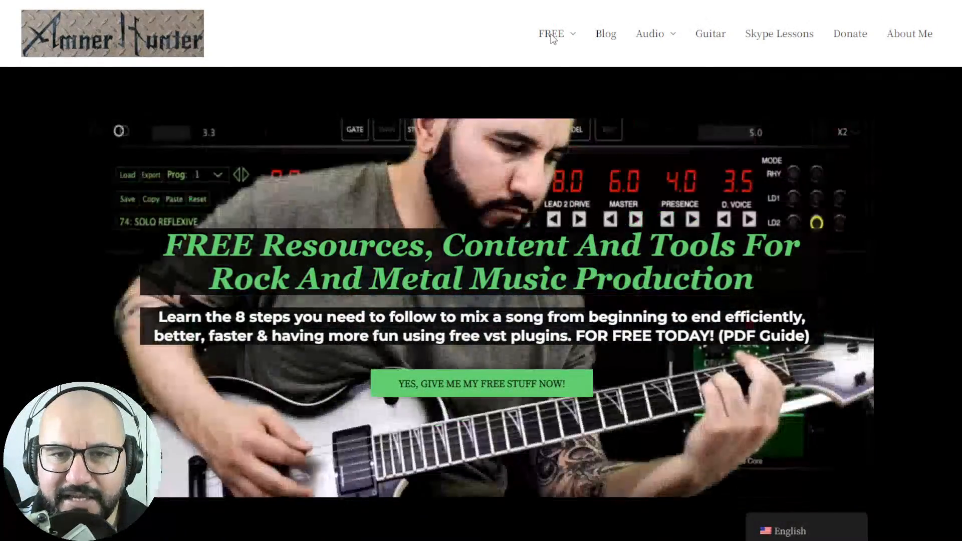
Step: Switch to the Amner Hunter website and show the options offered under FREE
mouse_move(556, 36)
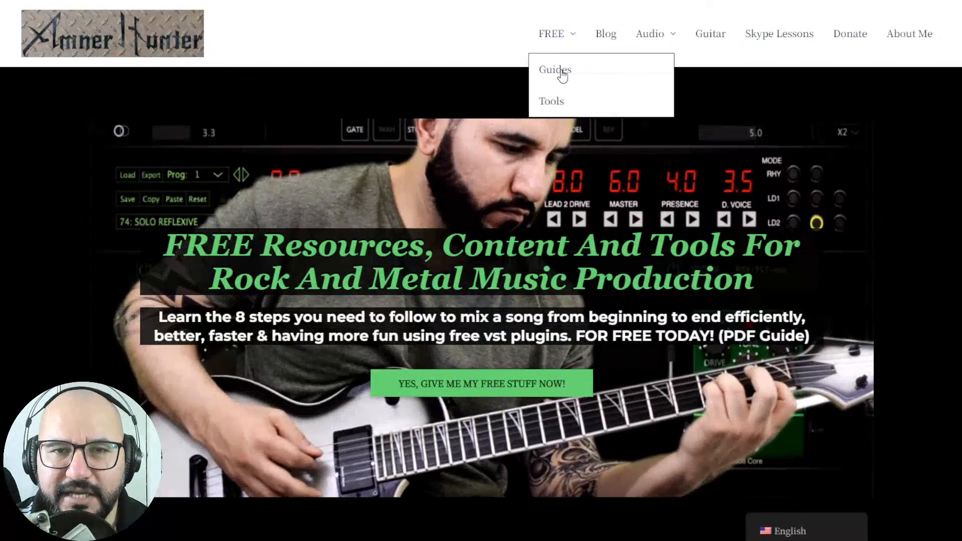